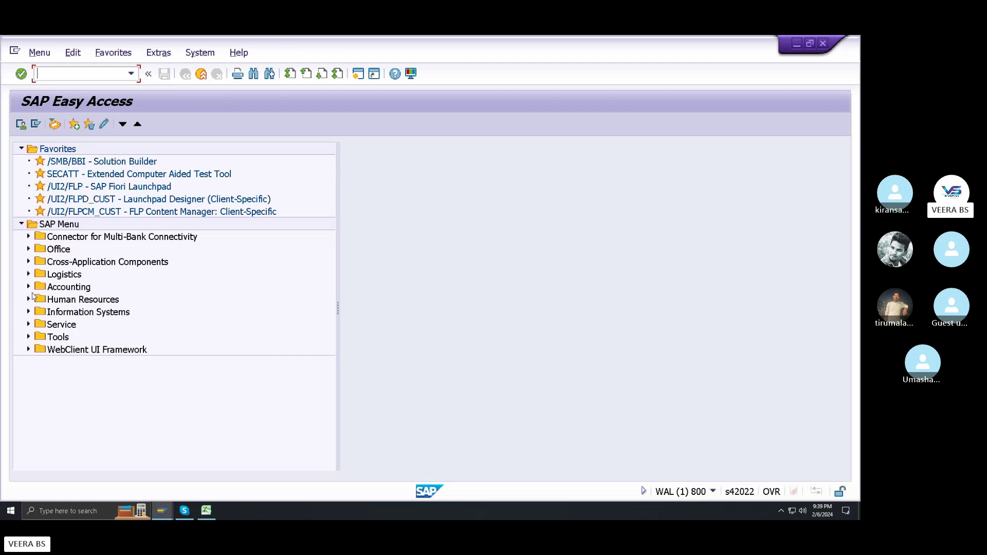
- Expand Accounting, Controlling, Cost Center Accounting, Master Data, Cost Center and Individual Processing in the SAP tree and select KS01 - Create
{"action": "left_click", "coordinate": [29, 287]}
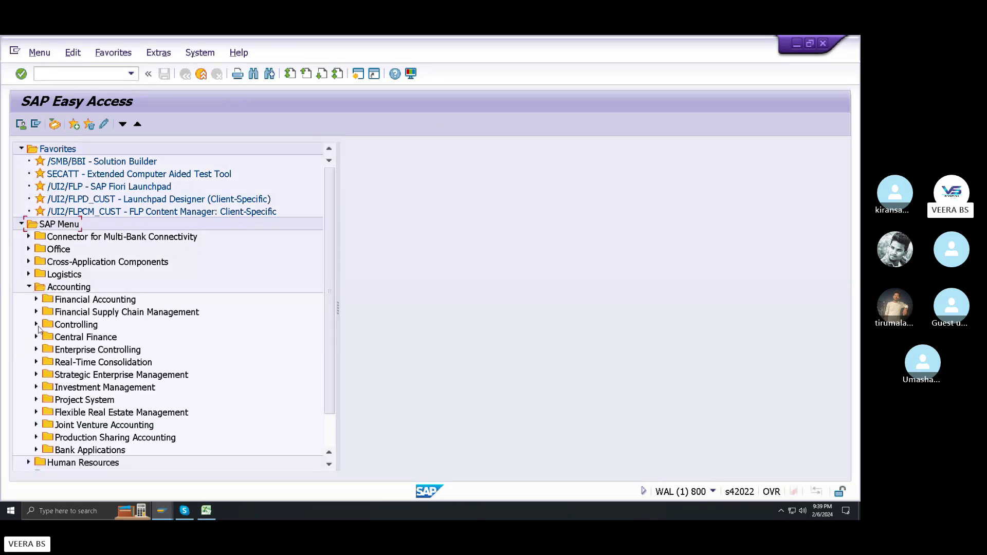
{"action": "left_click", "coordinate": [37, 325]}
{"action": "left_click", "coordinate": [43, 350]}
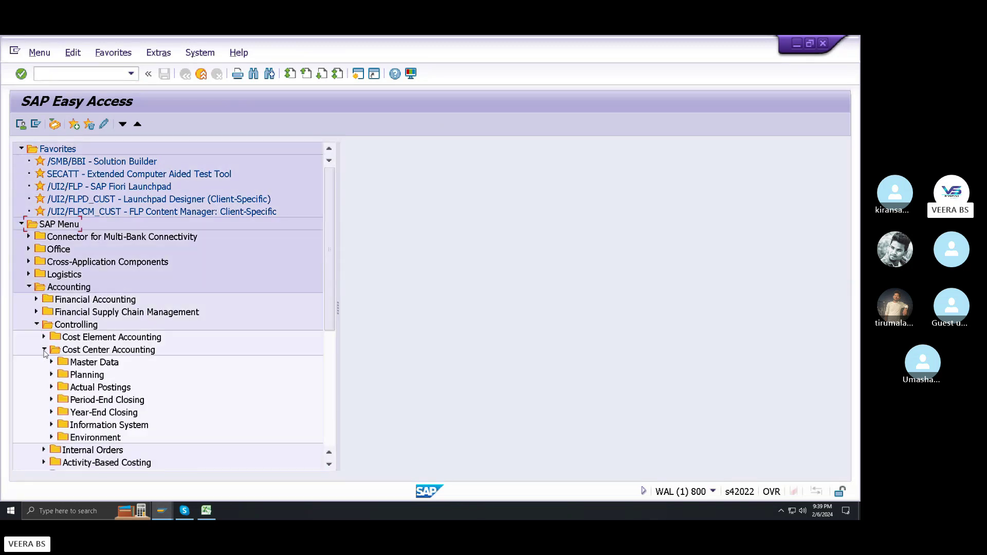
{"action": "left_click", "coordinate": [51, 325]}
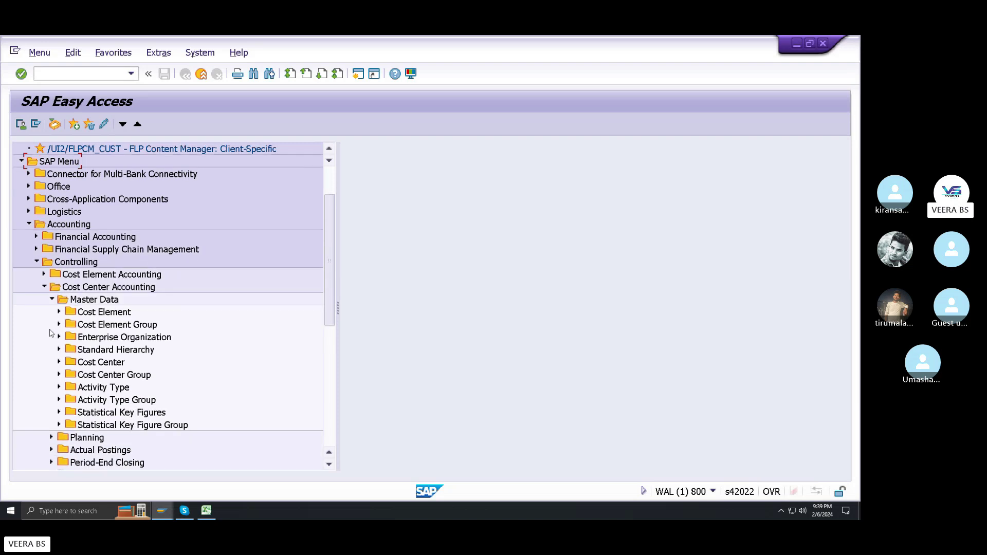
{"action": "left_click", "coordinate": [59, 362]}
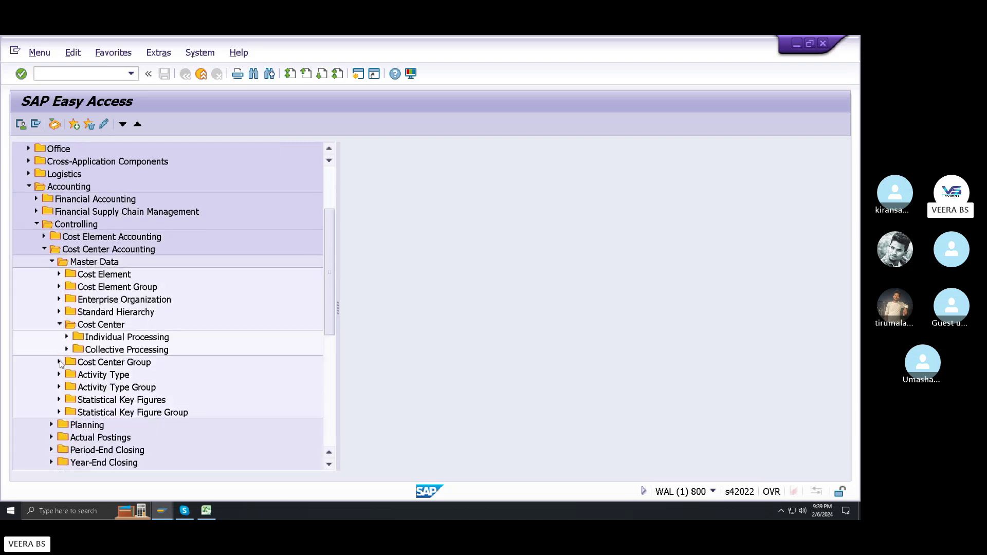
{"action": "left_click", "coordinate": [66, 338]}
{"action": "left_click", "coordinate": [138, 351]}
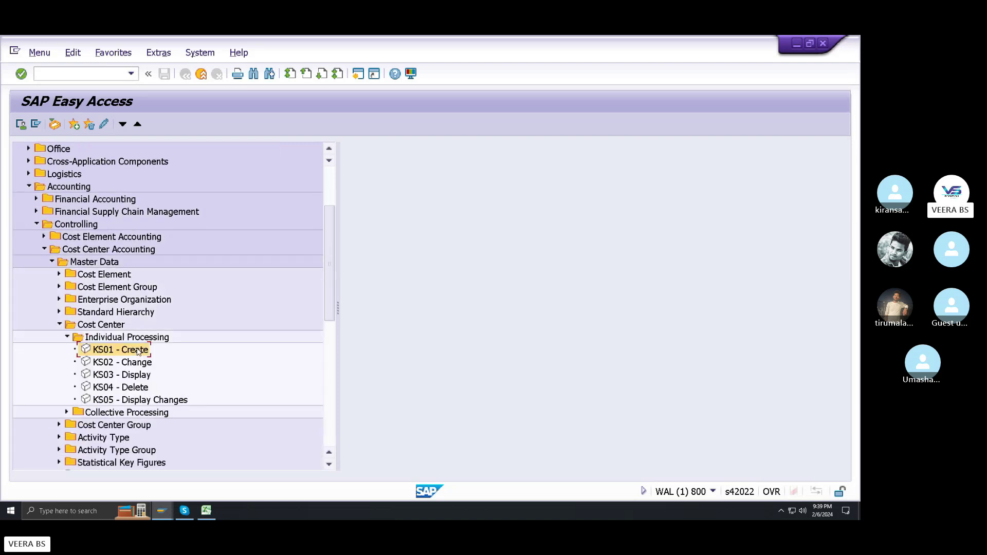
- Switch to Excel and enter "cost center creation t code KS01" in cell F33 of the controlling sheet
{"action": "left_click", "coordinate": [206, 511]}
{"action": "left_click", "coordinate": [172, 335]}
{"action": "type", "text": "cost cent"}
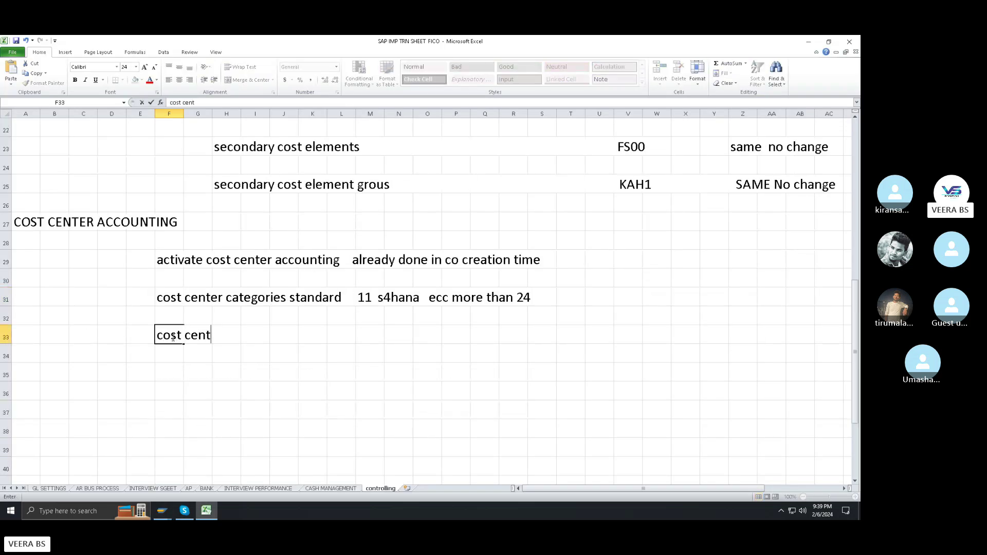
{"action": "type", "text": "er creation   t code   "}
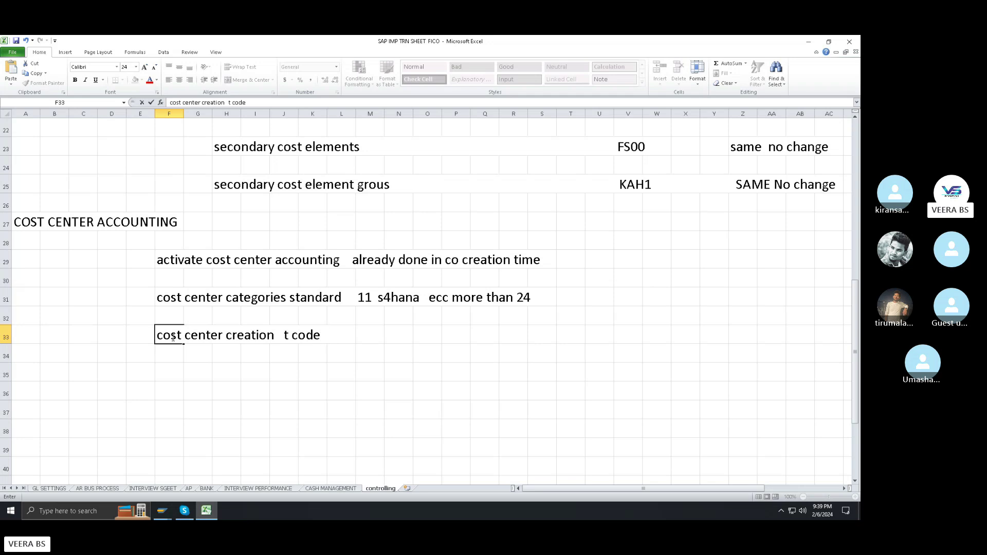
{"action": "type", "text": "KS01"}
- Switch back to the SAP Easy Access window and start the KS01 - Create transaction
{"action": "left_click", "coordinate": [162, 511]}
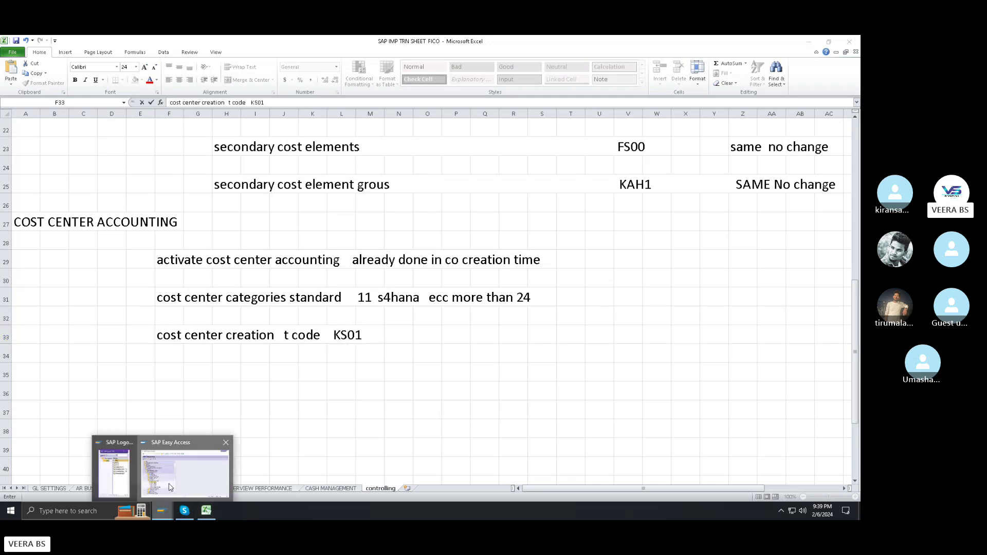
{"action": "left_click", "coordinate": [170, 487]}
{"action": "double_click", "coordinate": [108, 351]}
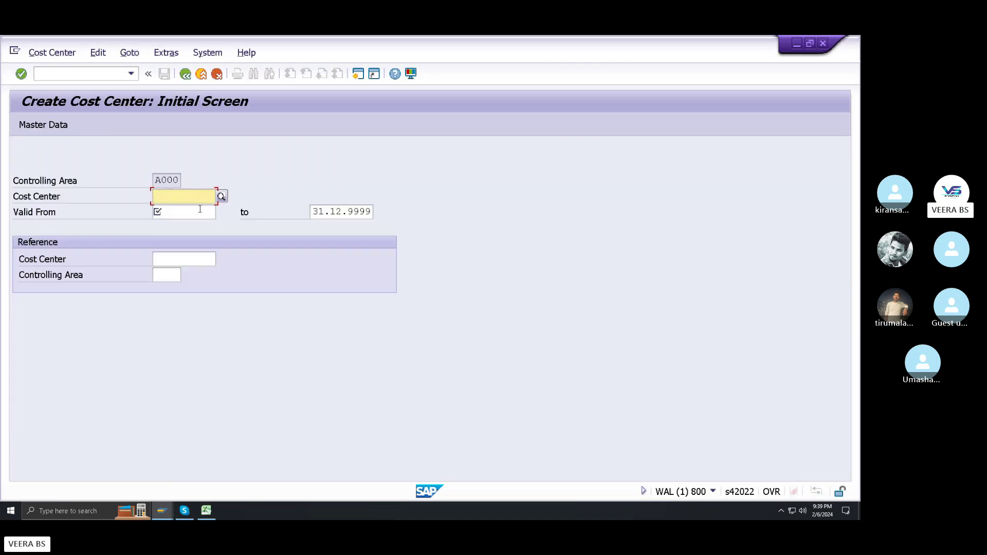
- Enter cost center 10000 with valid-from date 01.02.2024 and open its master data
{"action": "type", "text": "10"}
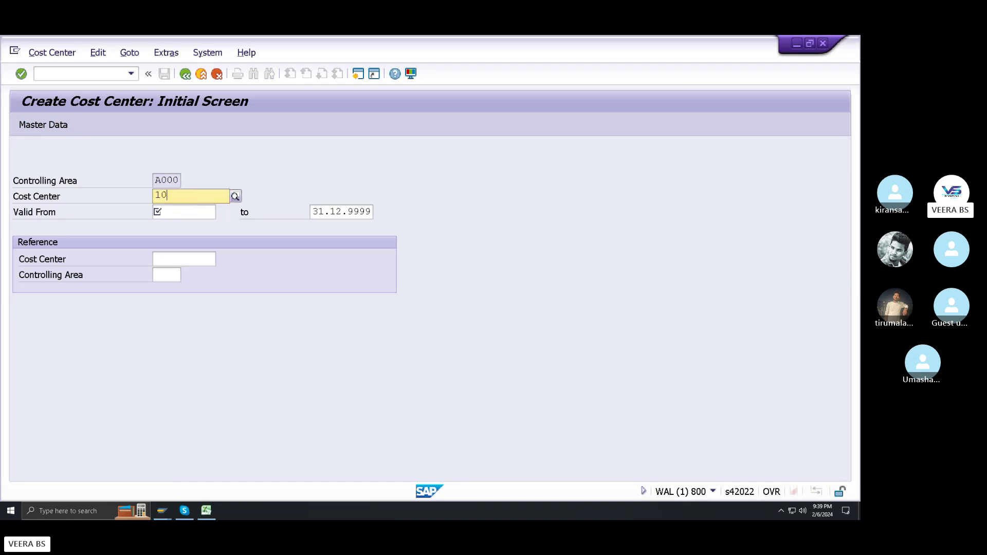
{"action": "type", "text": "000"}
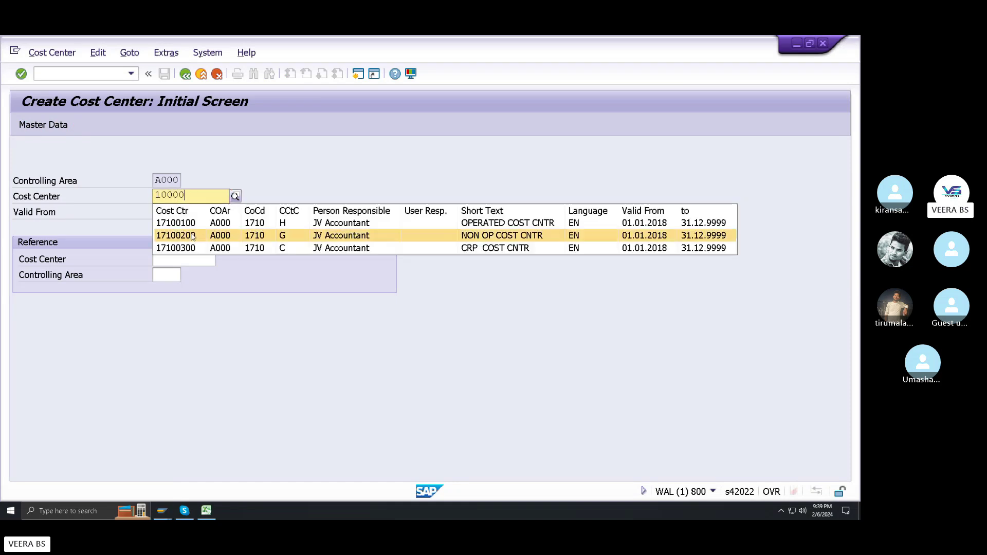
{"action": "left_click", "coordinate": [198, 304]}
{"action": "left_click", "coordinate": [182, 215]}
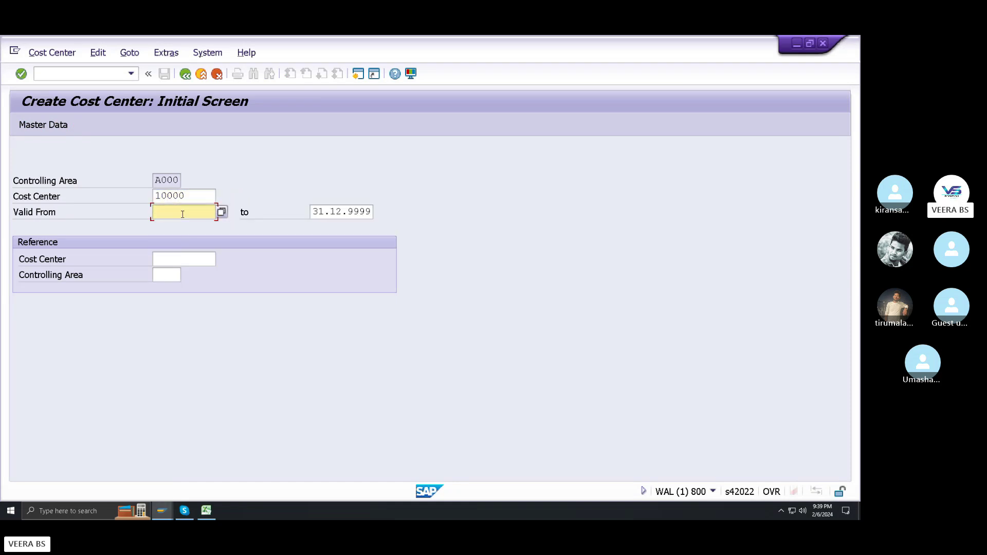
{"action": "left_click", "coordinate": [221, 212]}
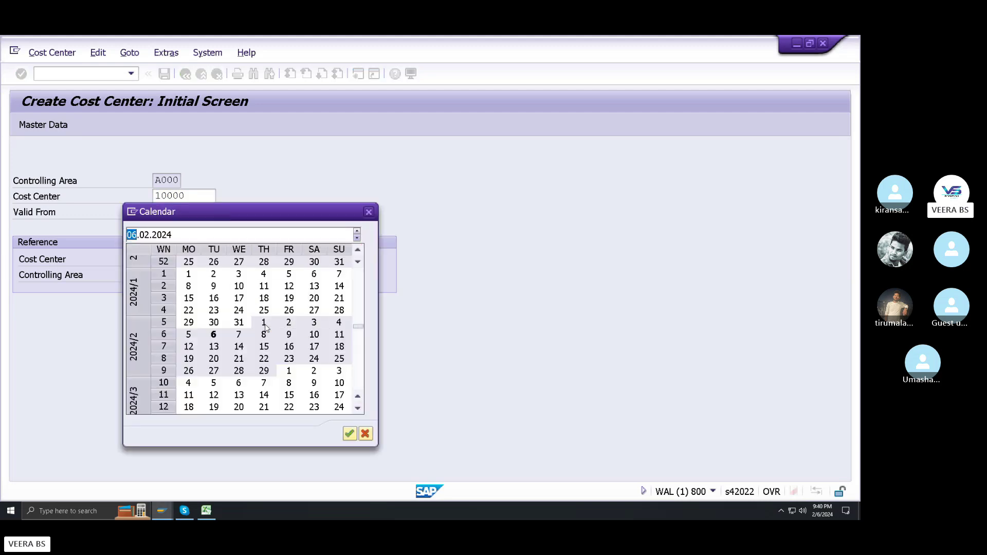
{"action": "double_click", "coordinate": [264, 324]}
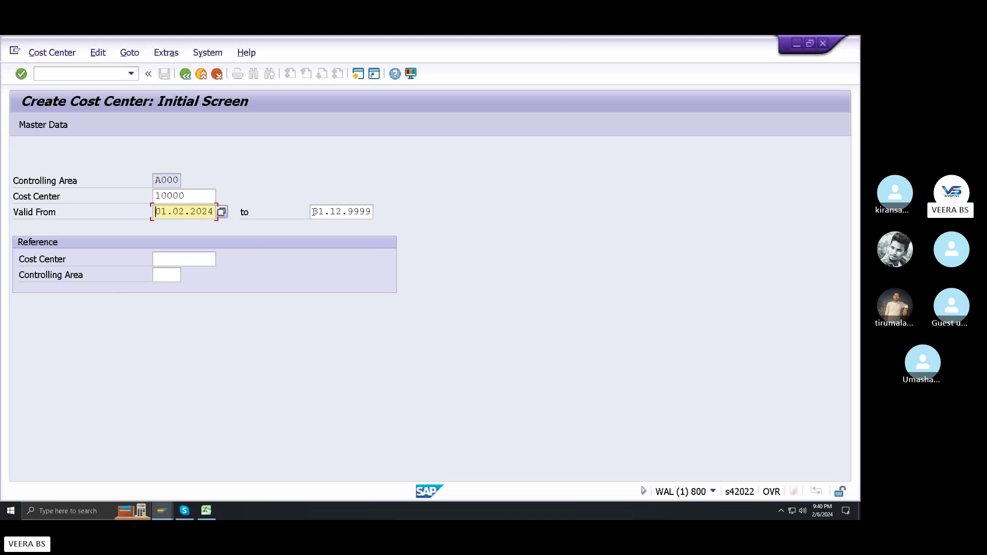
{"action": "key", "text": "Tab"}
{"action": "left_click", "coordinate": [56, 124]}
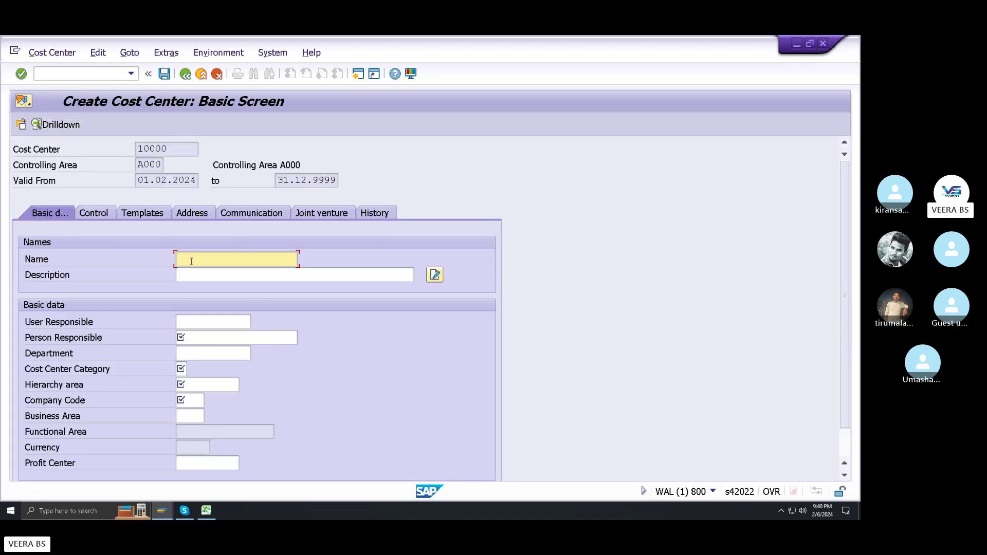
- Set both the cost center's name and its description to SALARIES
{"action": "type", "text": "SALARIES"}
{"action": "left_click", "coordinate": [191, 275]}
{"action": "type", "text": "SALARIES"}
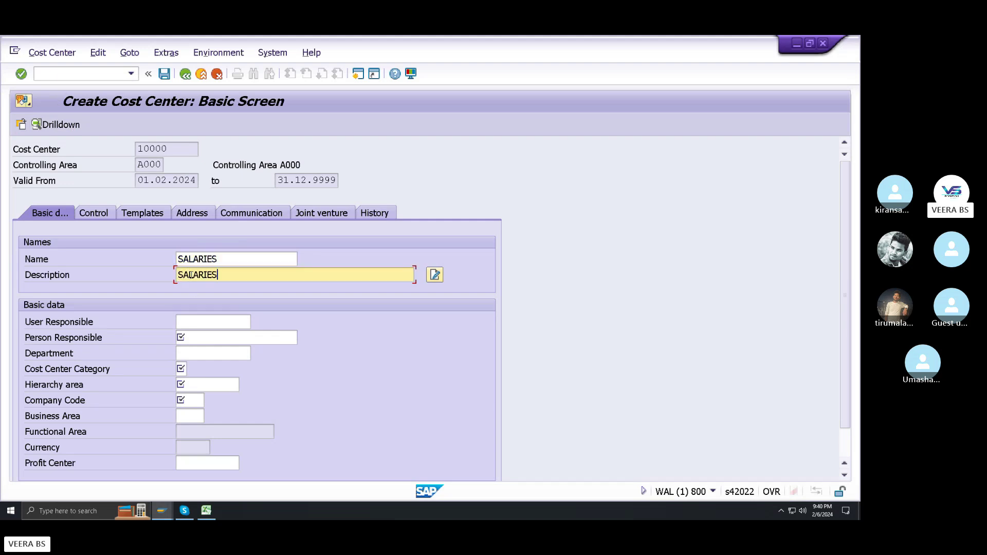
- Enter the responsible person's name and set the department to ADMIN
{"action": "left_click", "coordinate": [195, 334]}
{"action": "type", "text": "VEERA"}
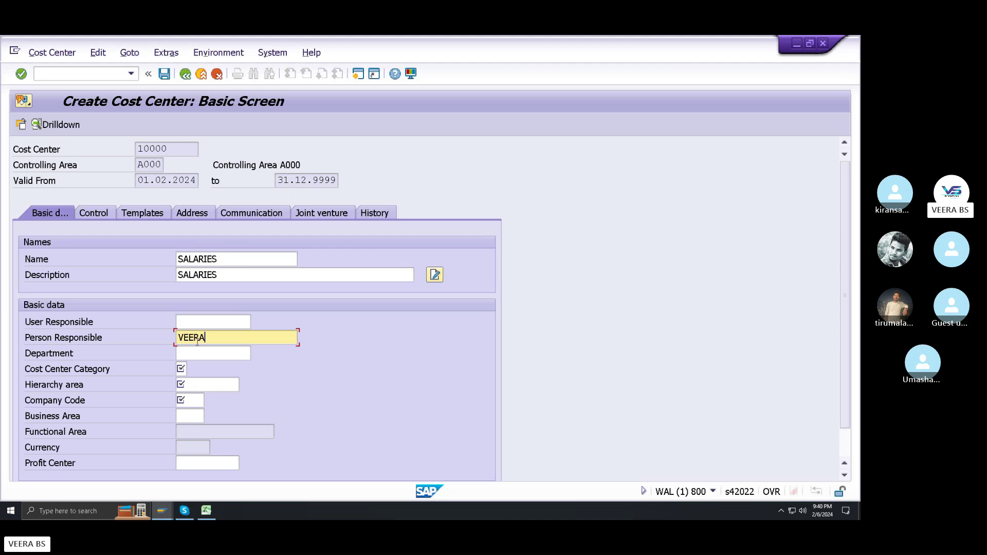
{"action": "left_click", "coordinate": [199, 353]}
{"action": "type", "text": "AD"}
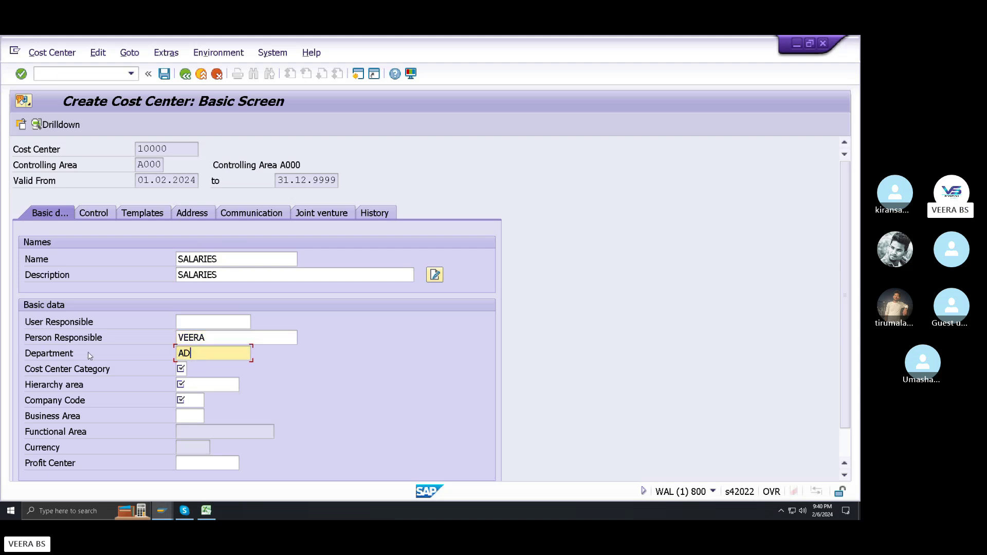
{"action": "type", "text": "MIN"}
- Set the cost center category to W (Administration) from the list of possible entries
{"action": "left_click", "coordinate": [197, 385]}
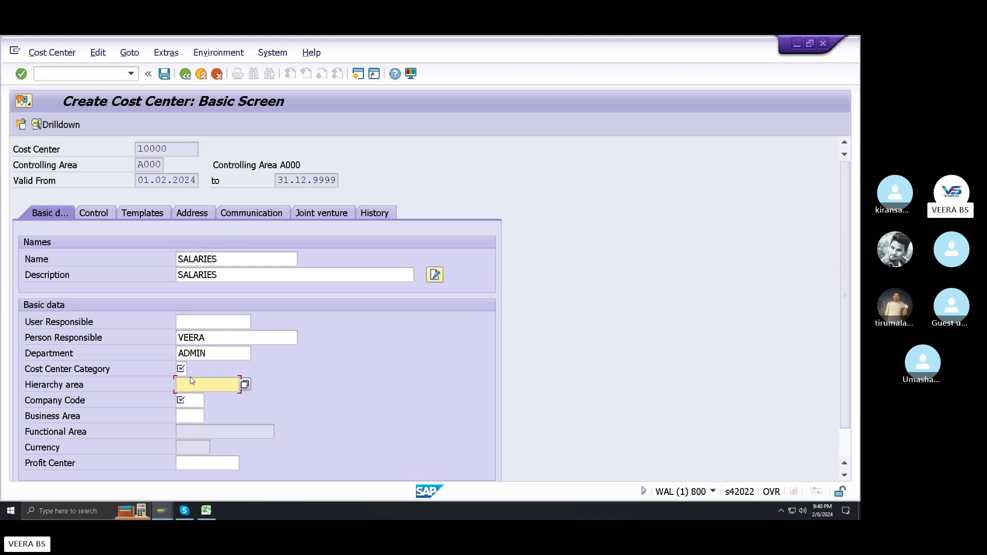
{"action": "left_click", "coordinate": [181, 368]}
{"action": "left_click", "coordinate": [193, 369]}
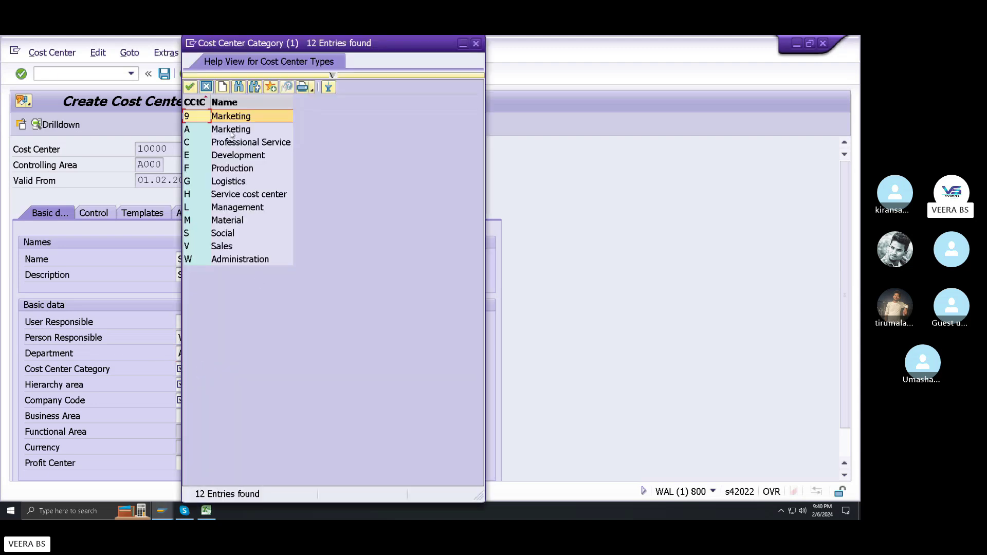
{"action": "left_click", "coordinate": [232, 129]}
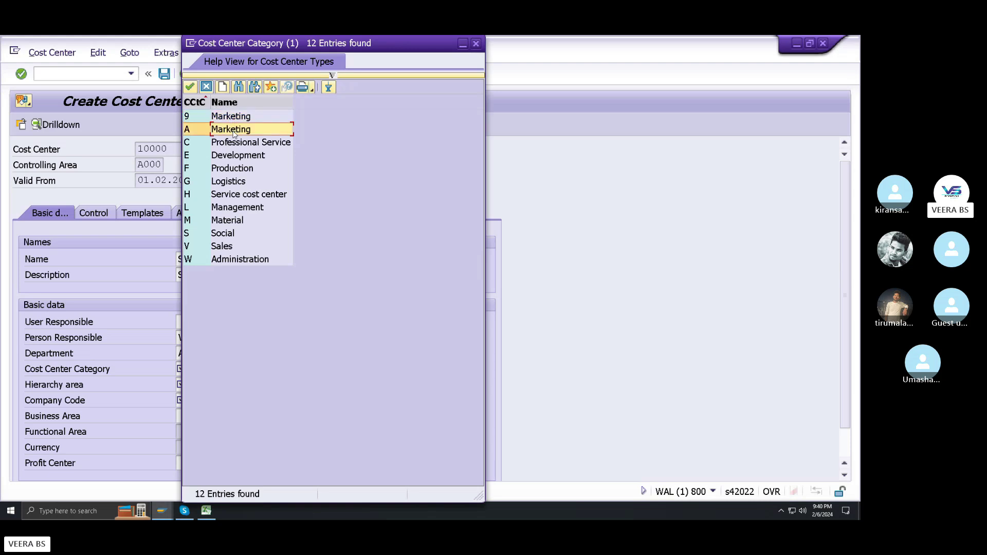
{"action": "left_click", "coordinate": [225, 262]}
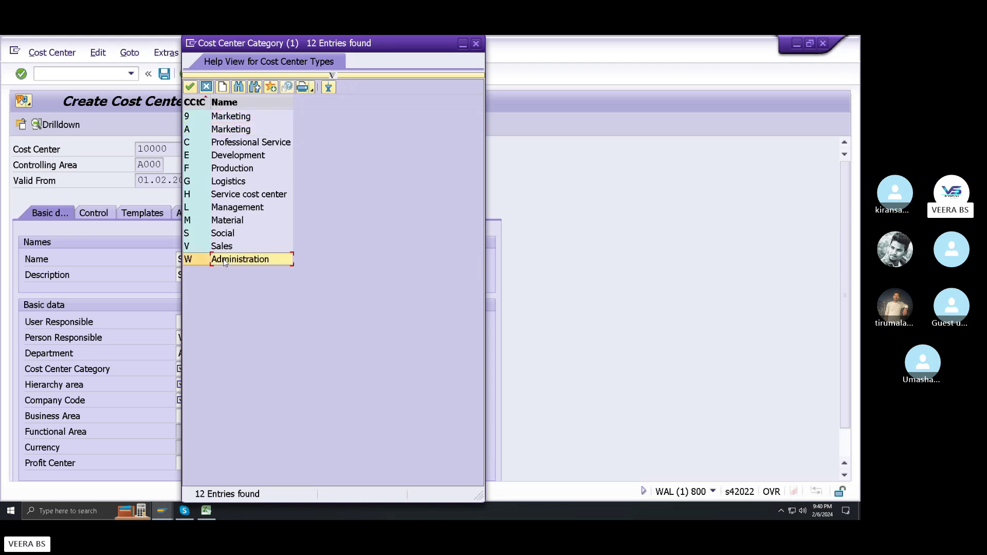
{"action": "double_click", "coordinate": [225, 261]}
- Enter hierarchy area FORD_HIER and company code FOD1 in the cost center's basic data
{"action": "left_click", "coordinate": [206, 381]}
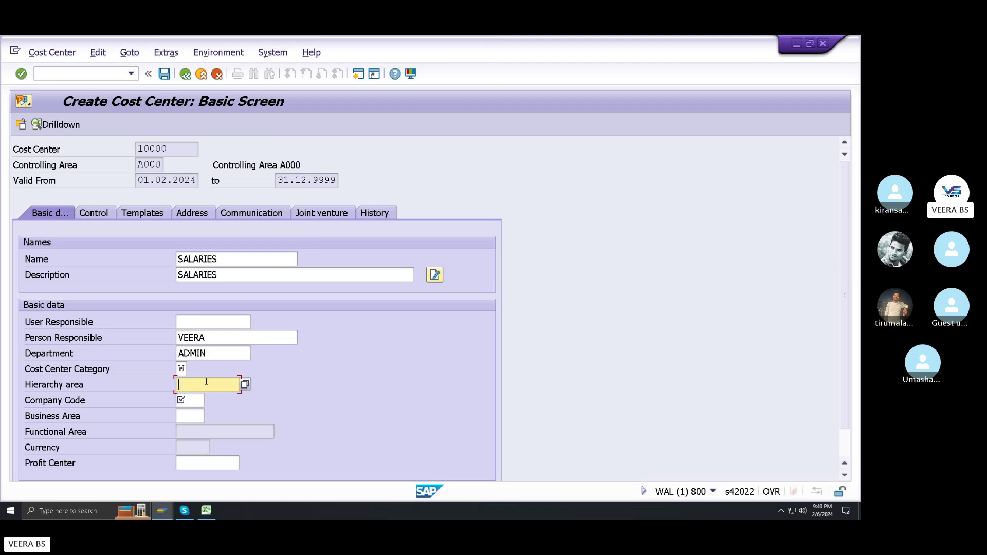
{"action": "type", "text": "FORD_HIER"}
{"action": "left_click", "coordinate": [197, 399]}
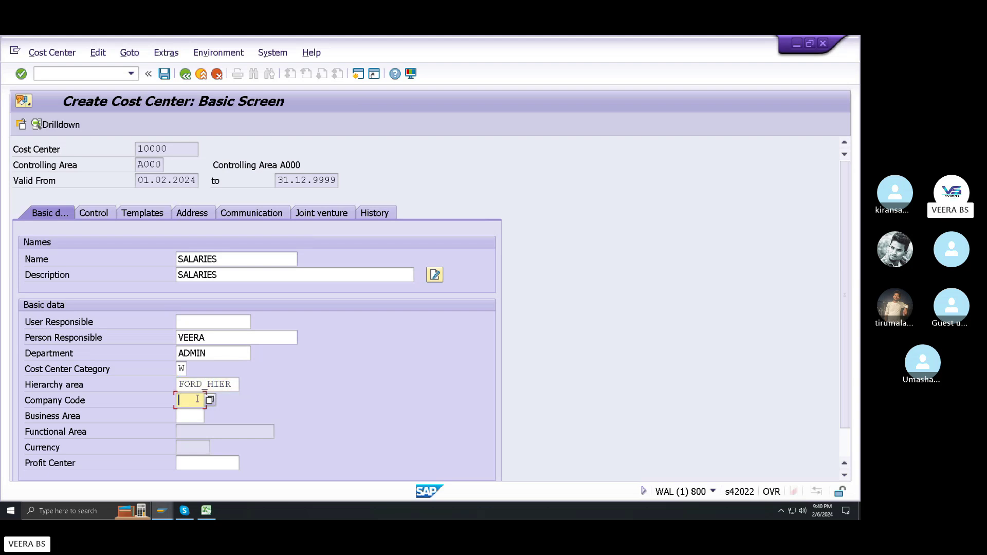
{"action": "key", "text": "F4"}
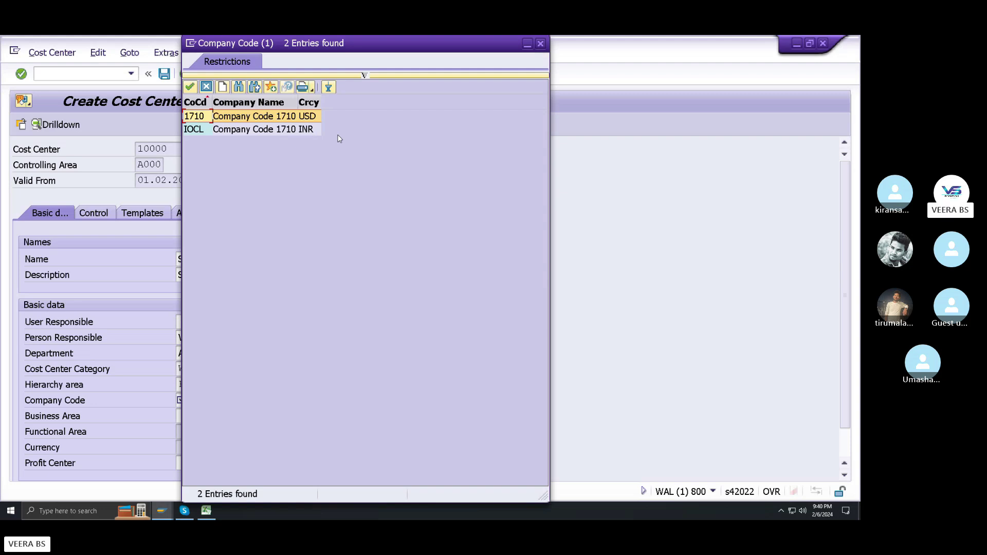
{"action": "left_click", "coordinate": [540, 44]}
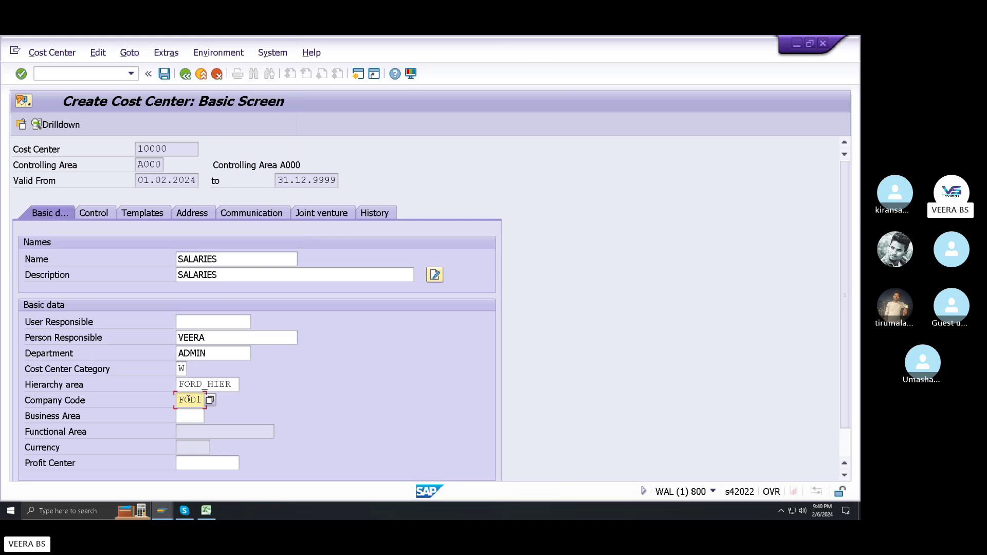
- Choose business area FBA (FORD Business area) from the value list and validate the basic data
{"action": "left_click", "coordinate": [207, 415]}
{"action": "left_click", "coordinate": [210, 417]}
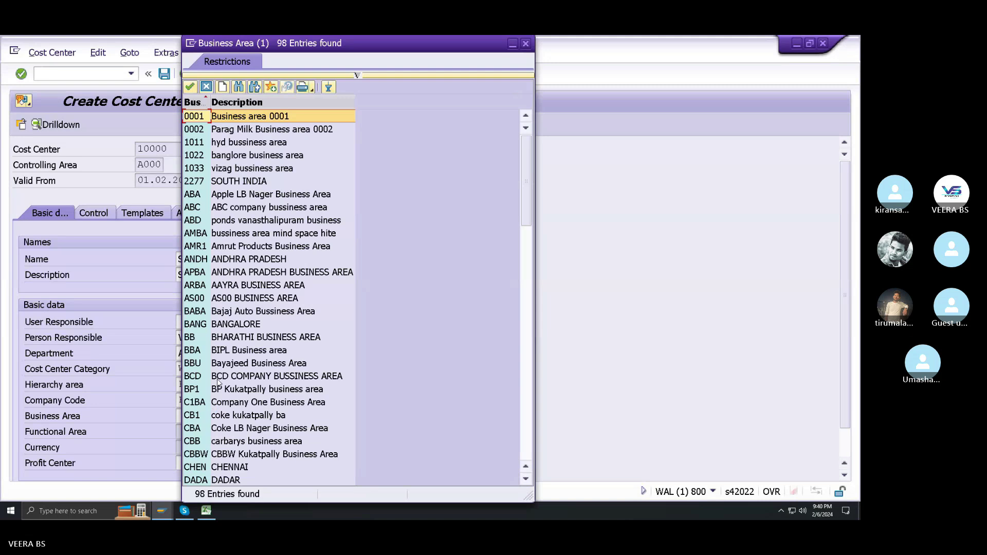
{"action": "scroll", "coordinate": [219, 381], "scroll_direction": "down", "scroll_amount": 3}
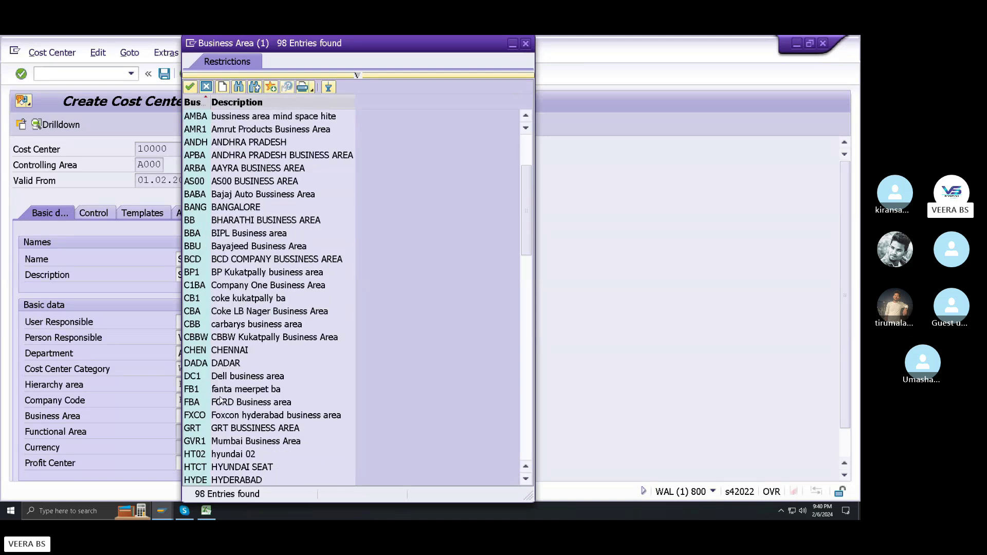
{"action": "left_click", "coordinate": [225, 403]}
{"action": "double_click", "coordinate": [225, 403]}
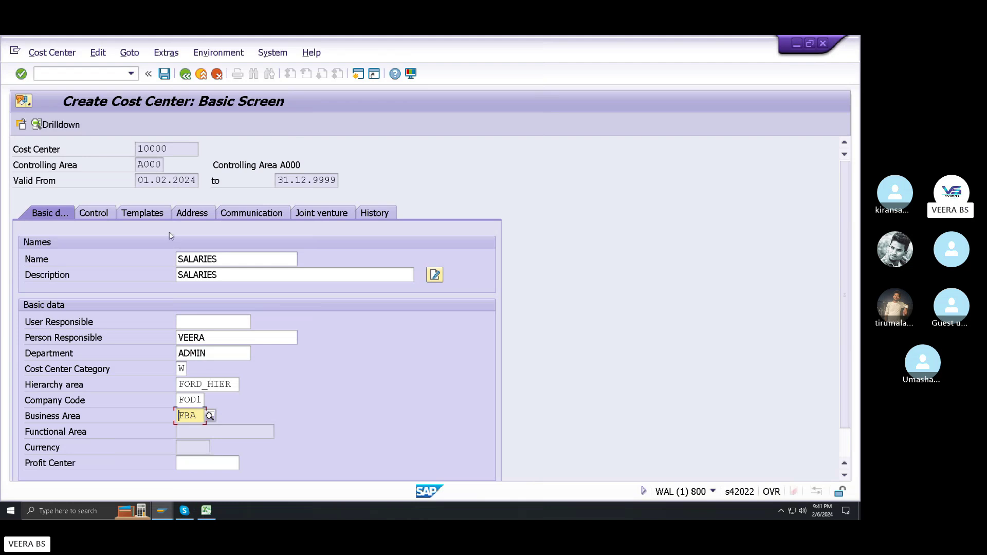
{"action": "key", "text": "Return"}
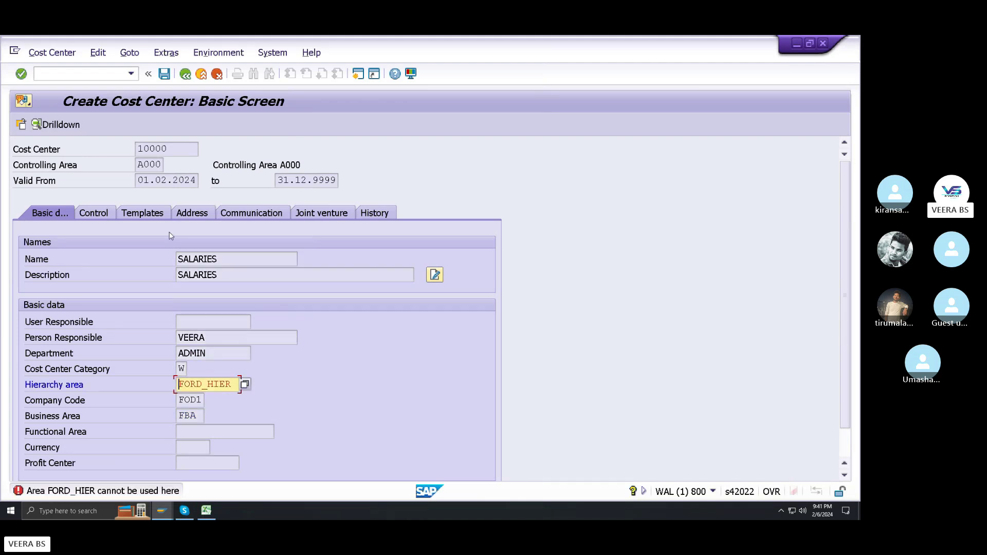
- Try to replace the hierarchy area with FO_HIER and validate the entry
{"action": "left_click", "coordinate": [244, 384]}
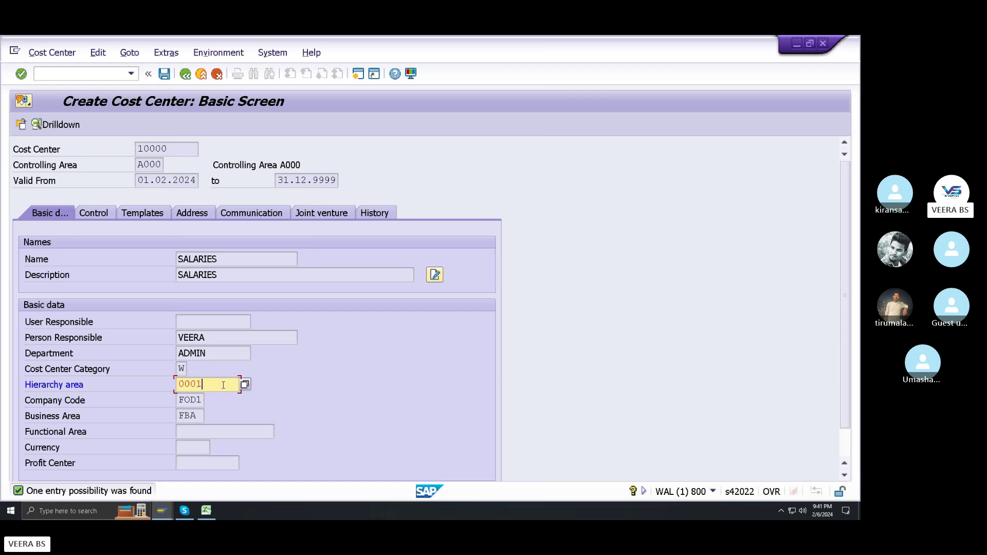
{"action": "key", "text": "BackSpace"}
{"action": "key", "text": "BackSpace"}
{"action": "key", "text": "BackSpace"}
{"action": "key", "text": "BackSpace"}
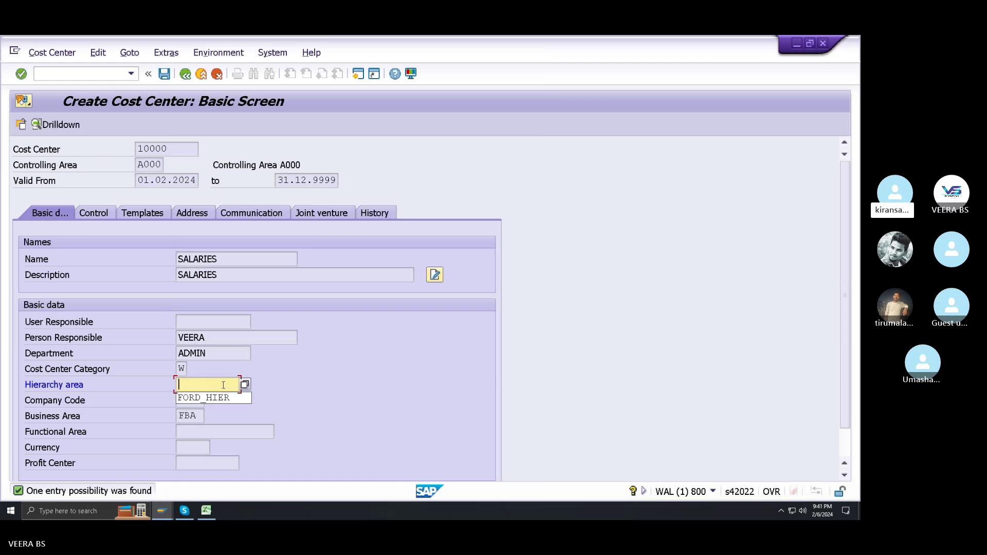
{"action": "type", "text": "FO_"}
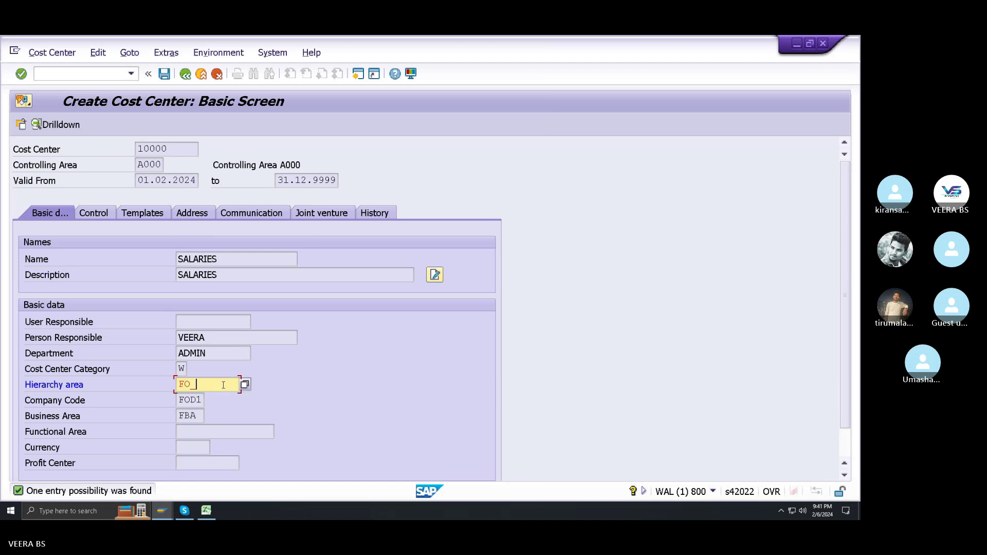
{"action": "type", "text": "HIER"}
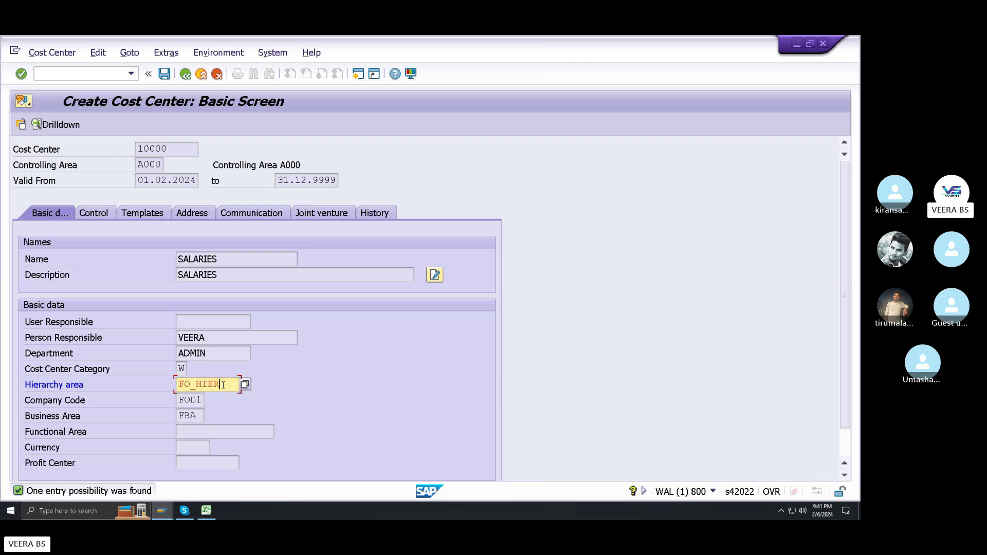
{"action": "key", "text": "Return"}
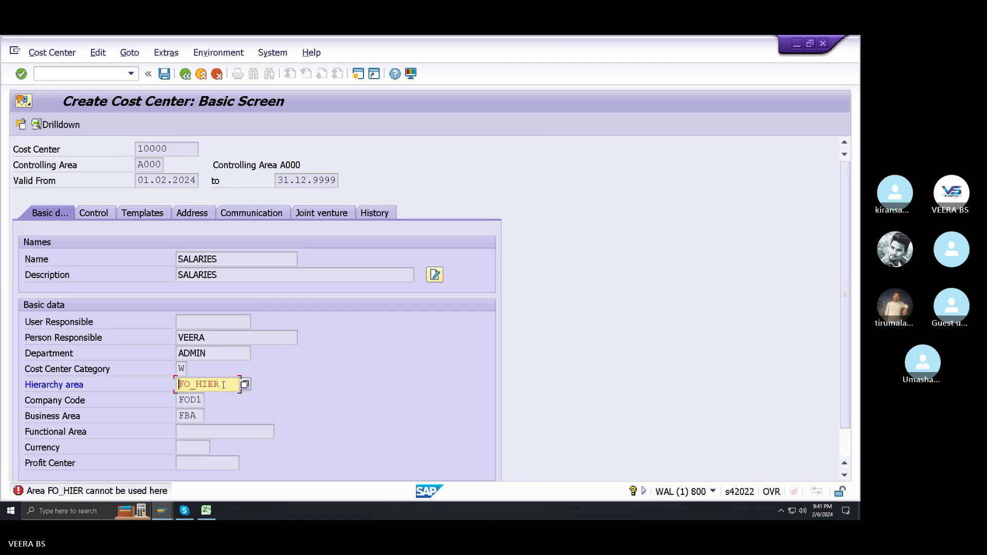
- Try to validate the cost center's basic data with the hierarchy area cleared and inspect the controlling area
{"action": "left_click", "coordinate": [224, 385]}
{"action": "key", "text": "F4"}
{"action": "left_click_drag", "start_coordinate": [212, 384], "coordinate": [144, 384]}
{"action": "key", "text": "BackSpace"}
{"action": "key", "text": "Return"}
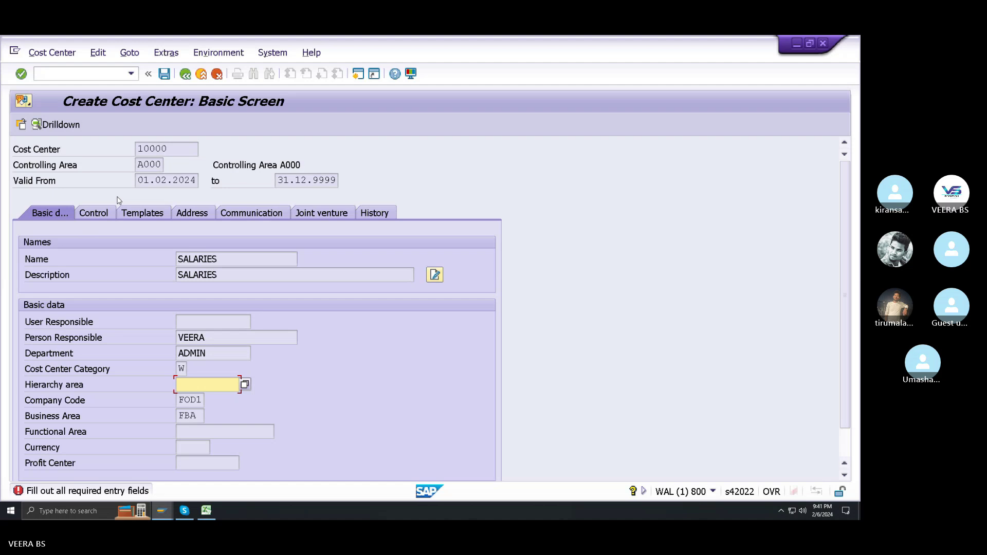
{"action": "double_click", "coordinate": [137, 165]}
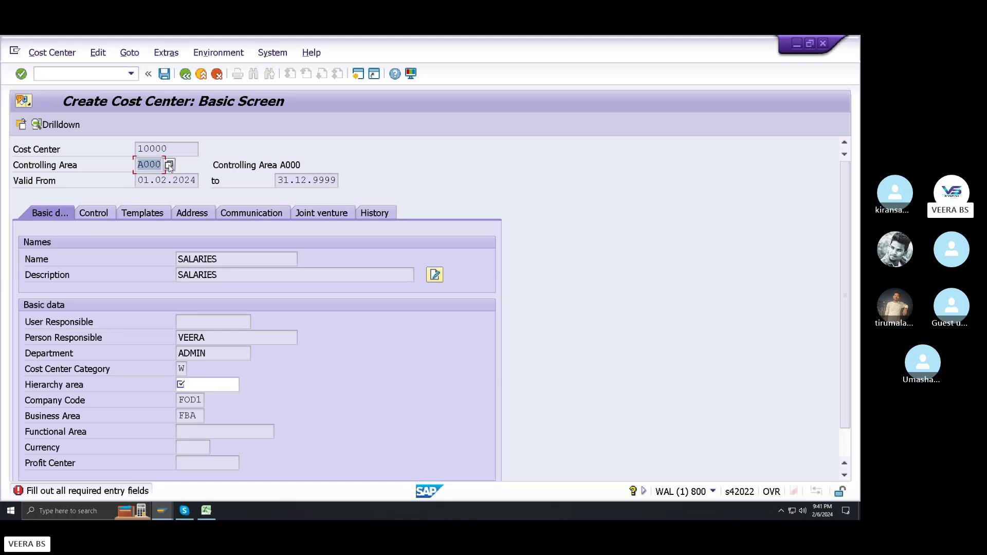
- Open a new GUI window and display the SAP Reference IMG in it
{"action": "left_click", "coordinate": [14, 51]}
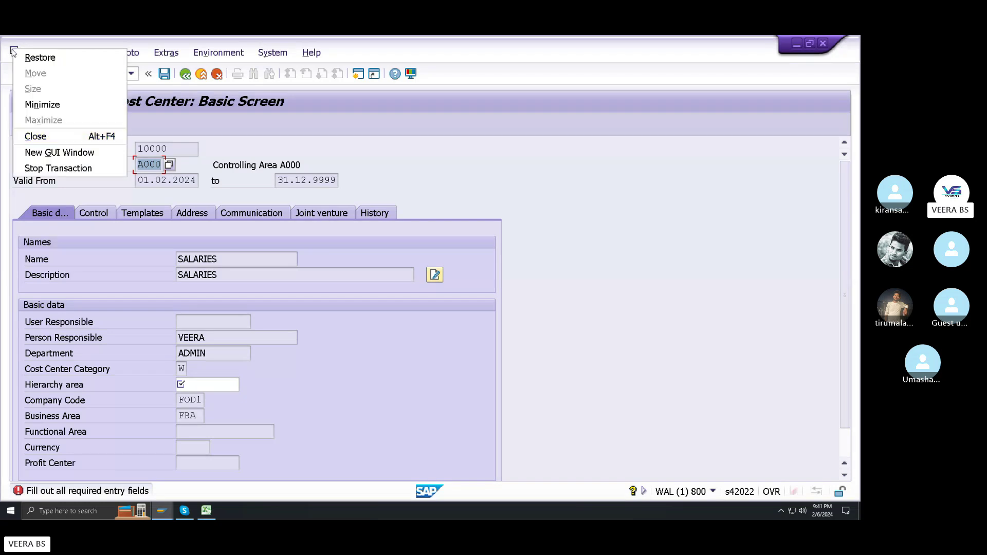
{"action": "left_click", "coordinate": [51, 152]}
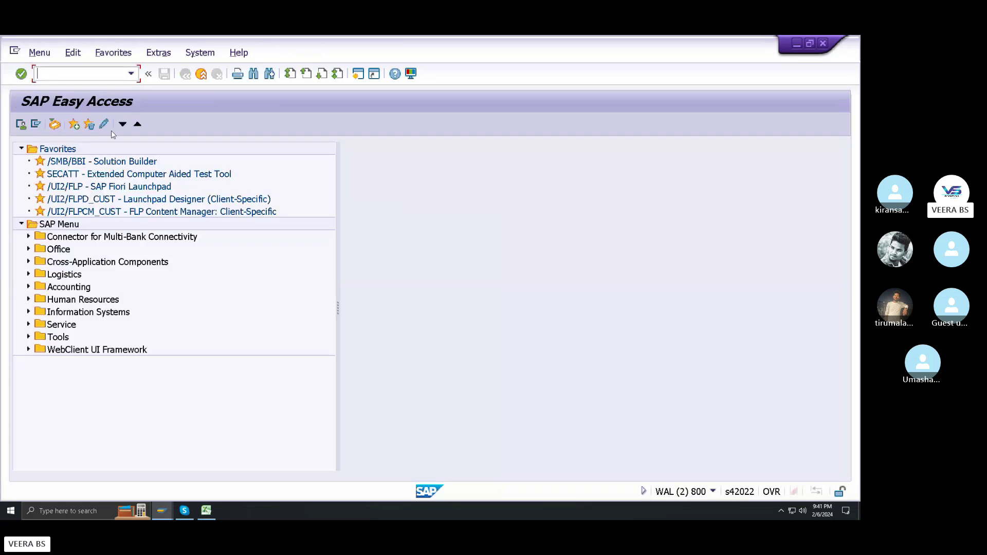
{"action": "left_click", "coordinate": [131, 74]}
{"action": "left_click", "coordinate": [44, 89]}
{"action": "left_click", "coordinate": [21, 73]}
{"action": "left_click", "coordinate": [56, 125]}
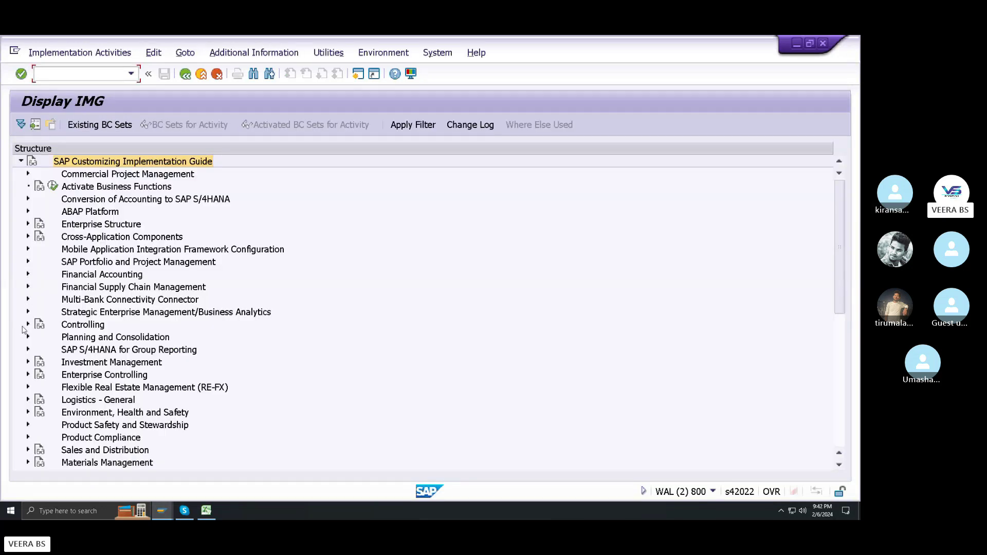
- Set the controlling area to FFA (FORD CONTROLLING ARA) in the Profit Center Accounting basic settings of Controlling
{"action": "left_click", "coordinate": [28, 325]}
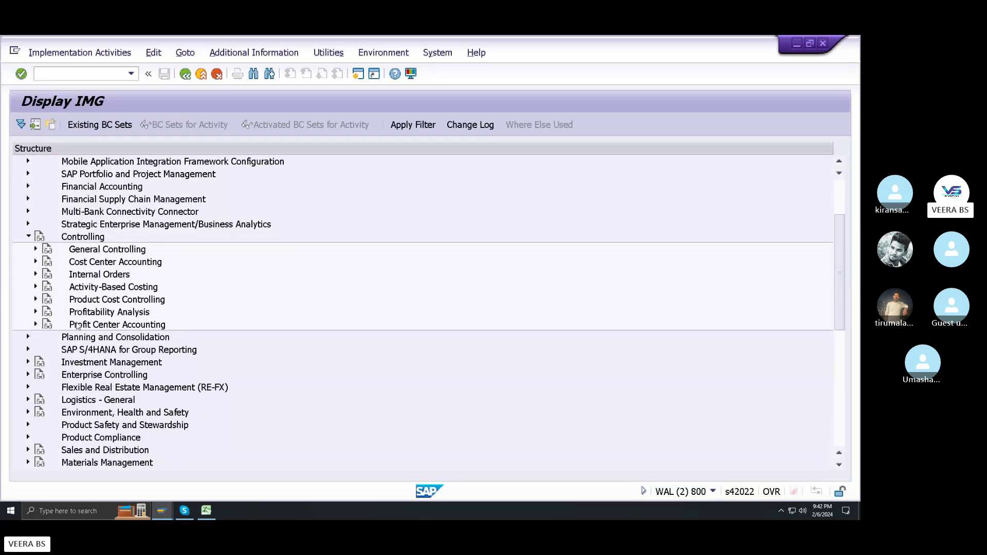
{"action": "left_click", "coordinate": [36, 326]}
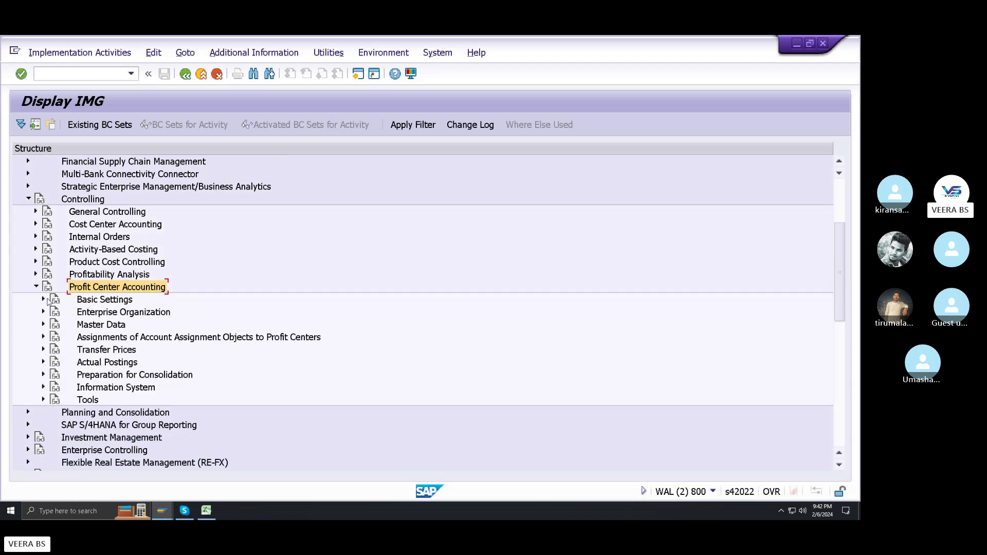
{"action": "left_click", "coordinate": [43, 299]}
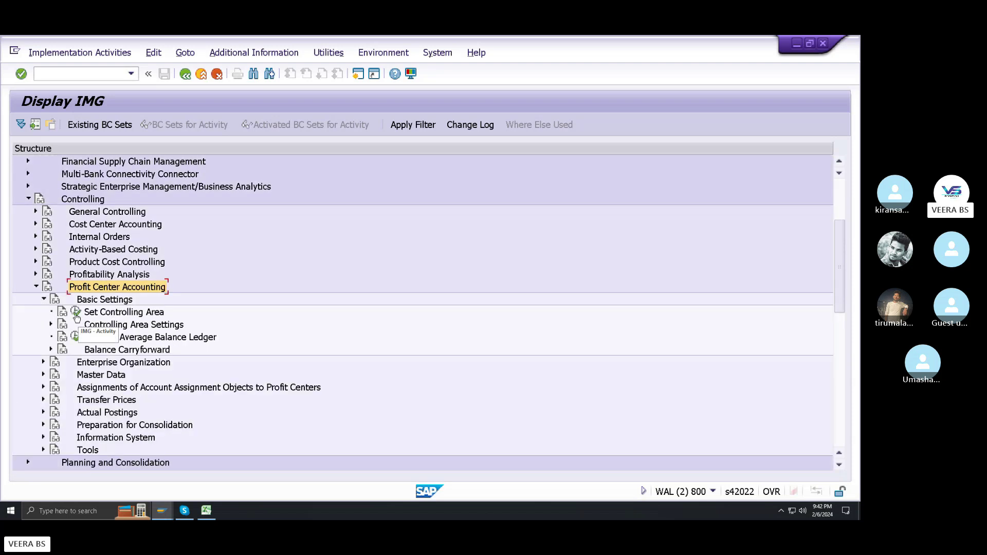
{"action": "left_click", "coordinate": [76, 312]}
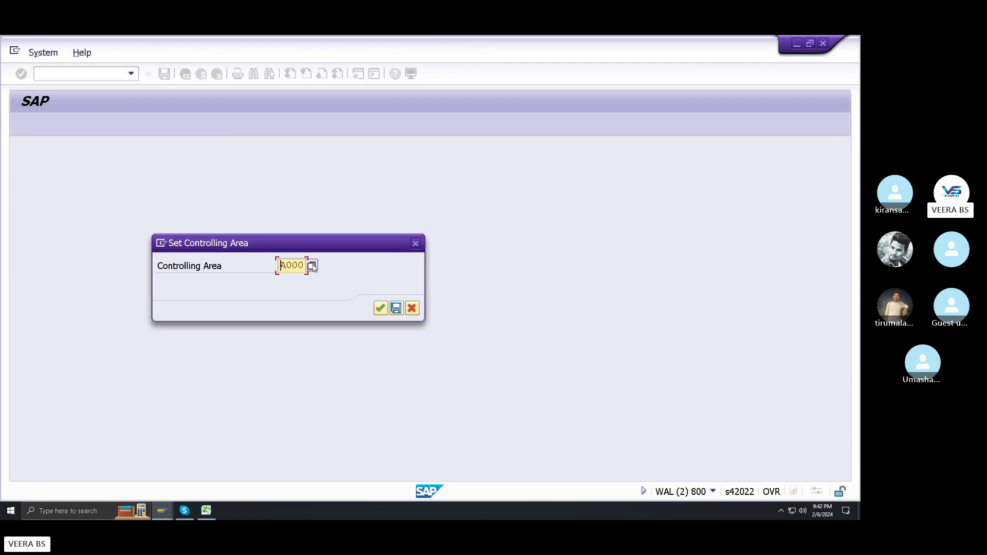
{"action": "left_click", "coordinate": [314, 267]}
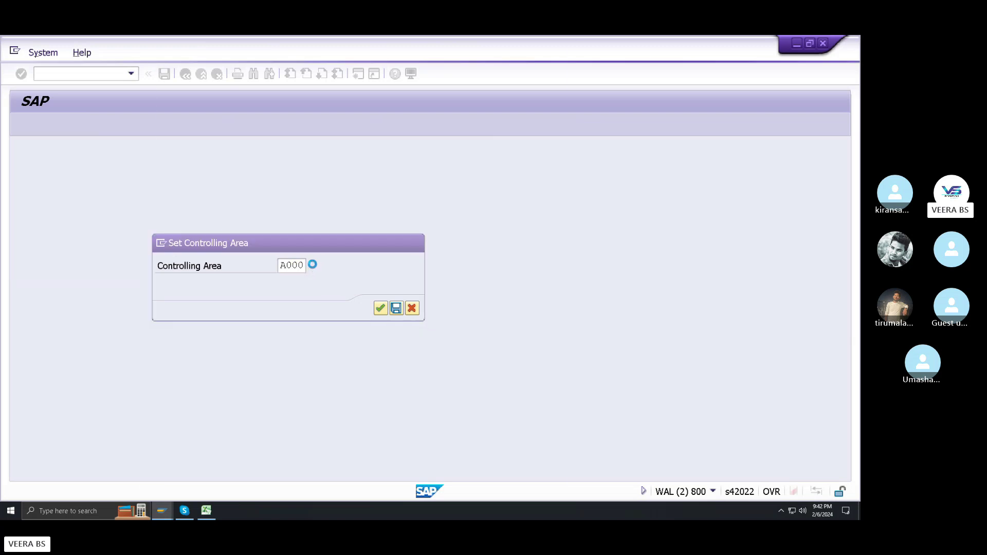
{"action": "scroll", "coordinate": [287, 319], "scroll_direction": "down", "scroll_amount": 8}
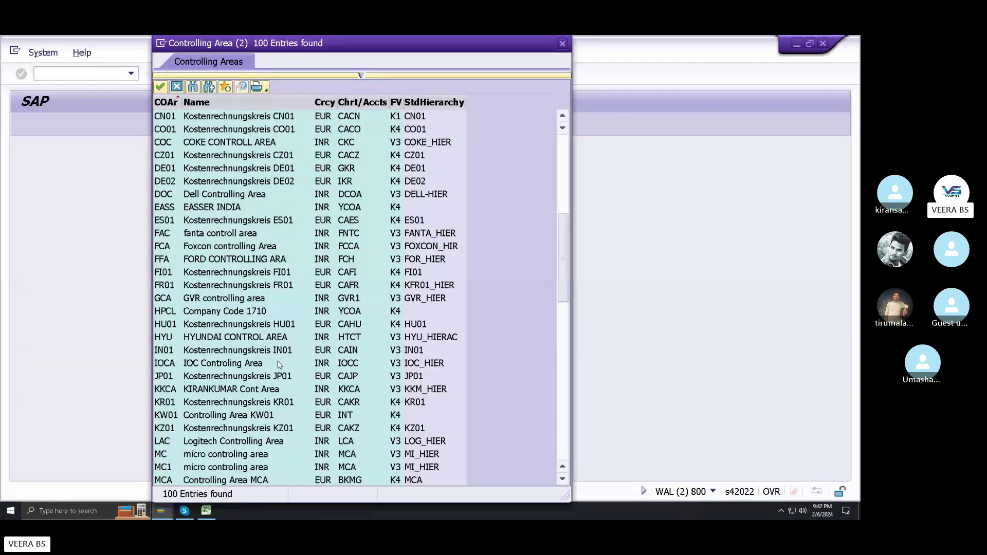
{"action": "double_click", "coordinate": [228, 261]}
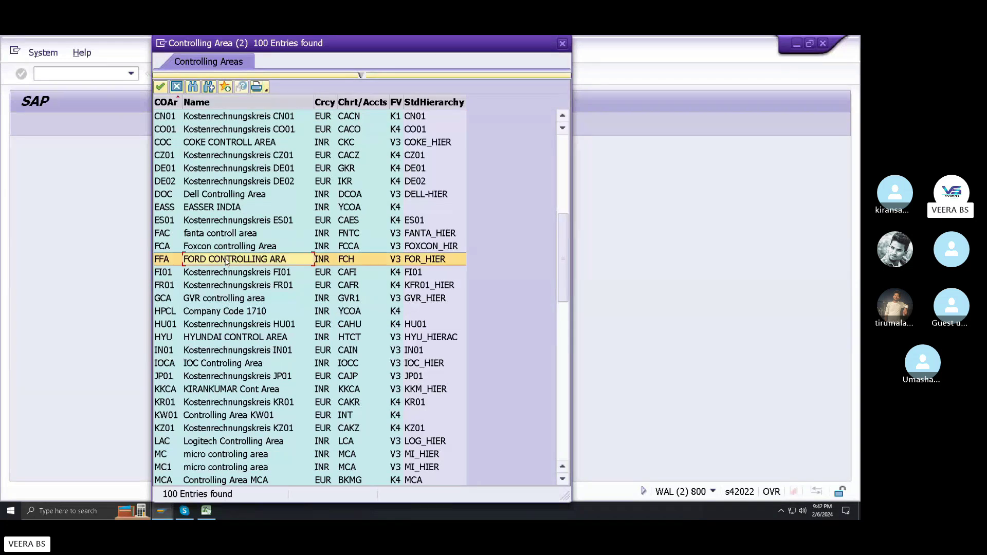
{"action": "left_click", "coordinate": [380, 309]}
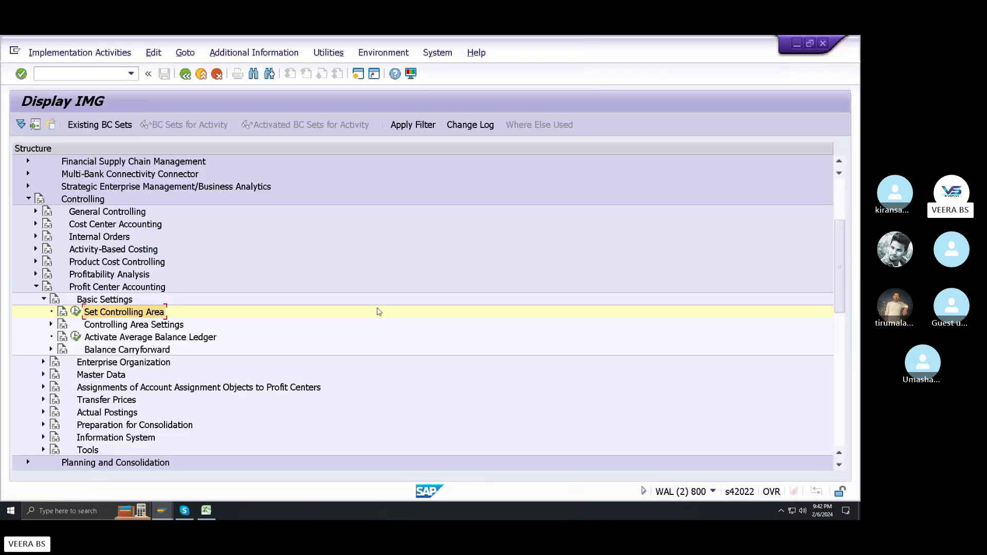
- Leave the IMG and discard the unfinished cost center entry in the other session
{"action": "left_click", "coordinate": [185, 74]}
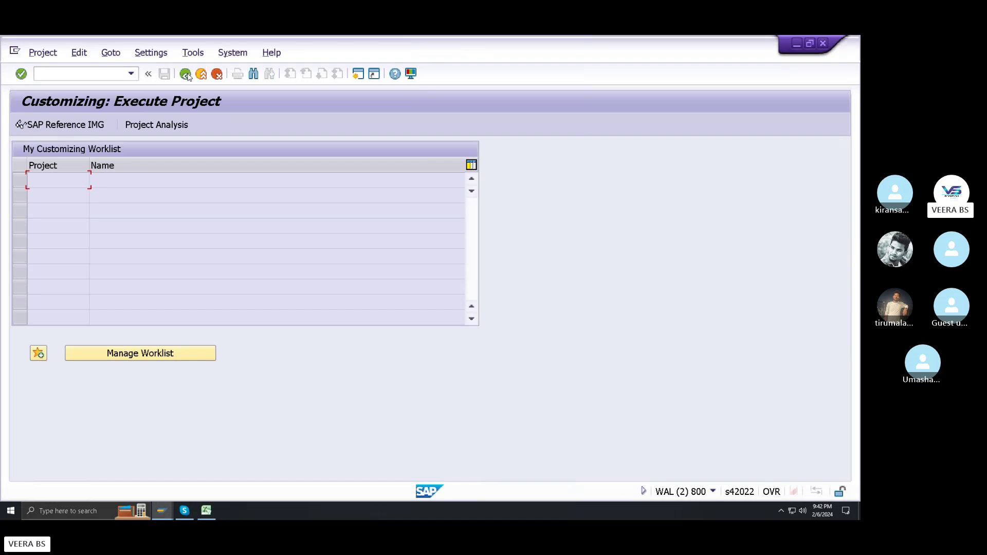
{"action": "left_click", "coordinate": [186, 75]}
{"action": "mouse_move", "coordinate": [164, 512]}
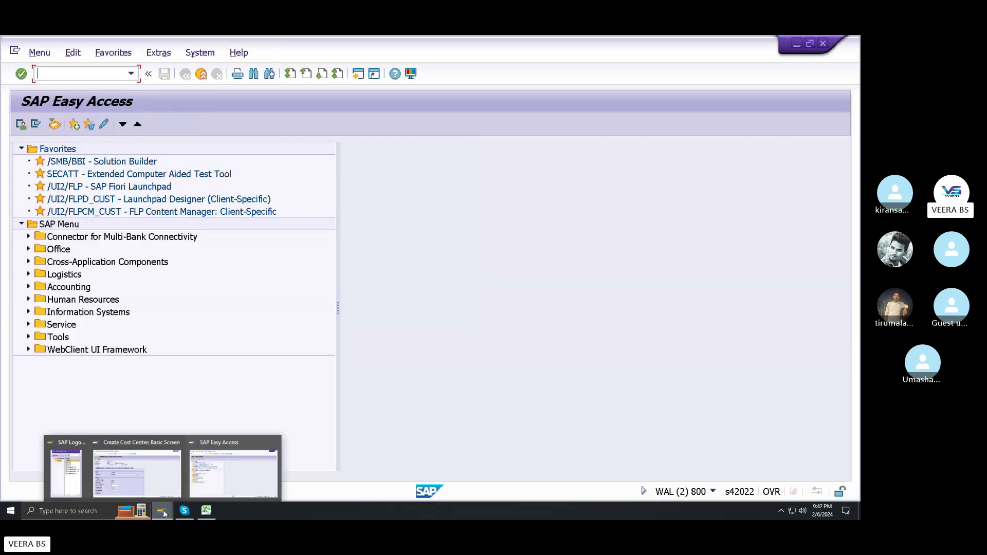
{"action": "left_click", "coordinate": [153, 487]}
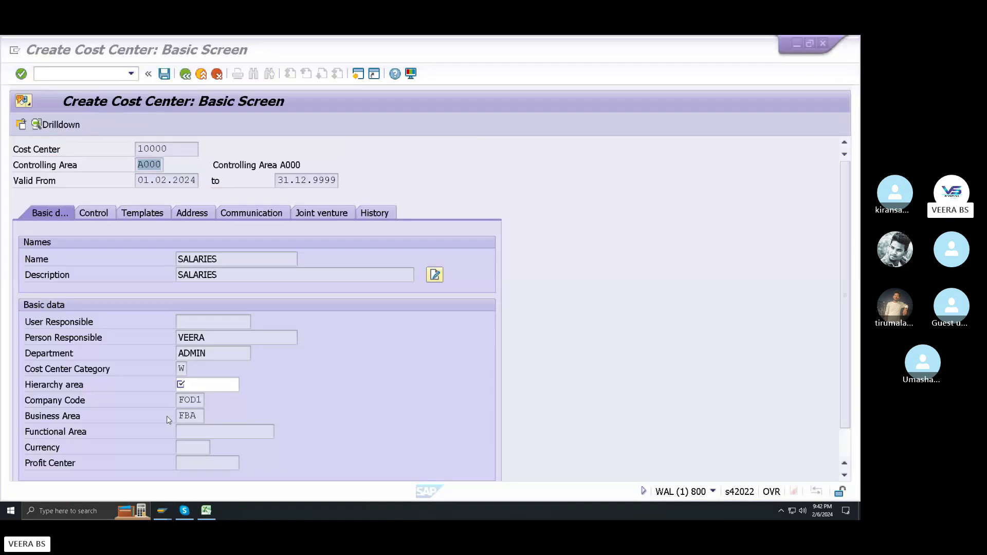
{"action": "left_click", "coordinate": [217, 75]}
{"action": "left_click", "coordinate": [265, 326]}
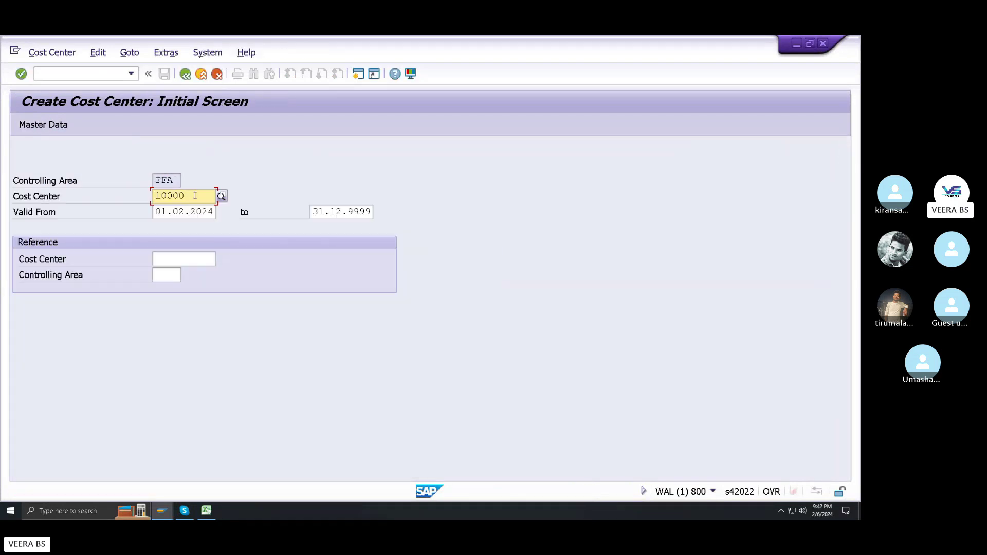
- Open the master data of cost center 10000 in controlling area FFA and enter salaries as name and description
{"action": "key", "text": "shift+Tab"}
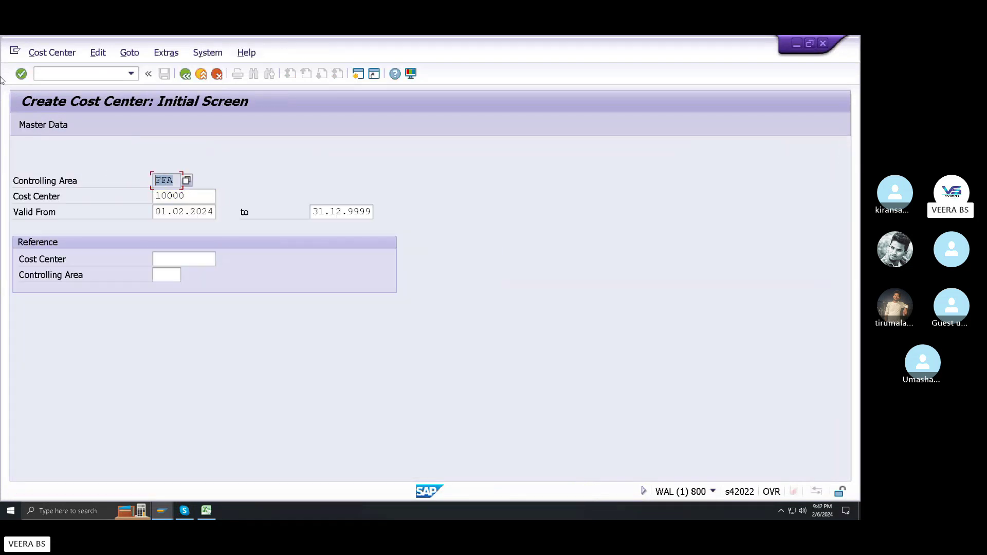
{"action": "left_click", "coordinate": [21, 74]}
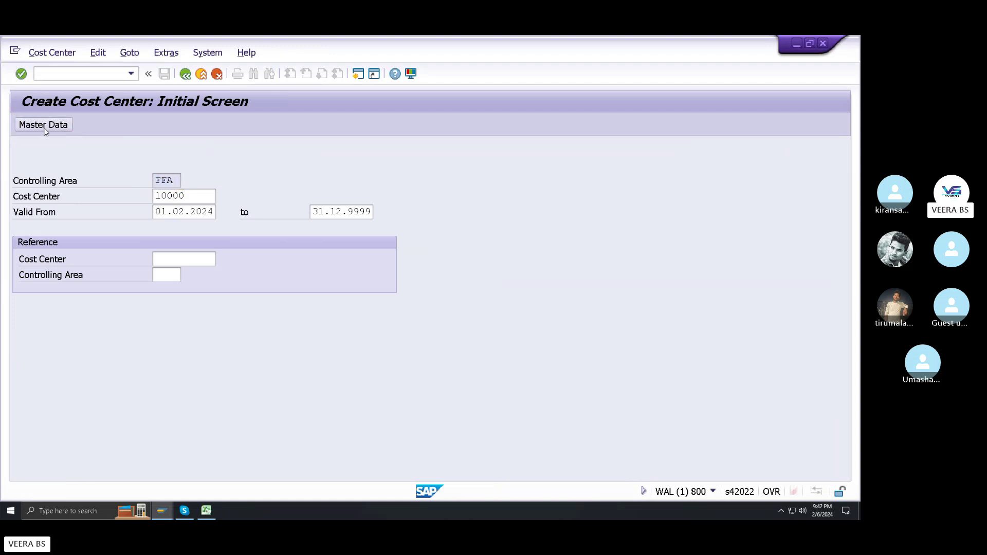
{"action": "type", "text": "s"}
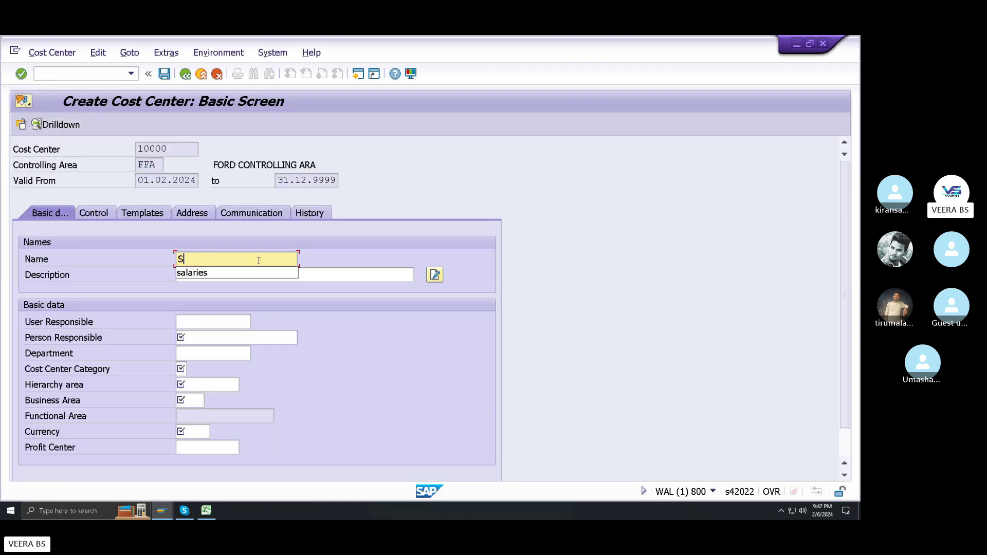
{"action": "left_click", "coordinate": [216, 273]}
{"action": "key", "text": "Tab"}
{"action": "type", "text": "s"}
{"action": "left_click", "coordinate": [207, 288]}
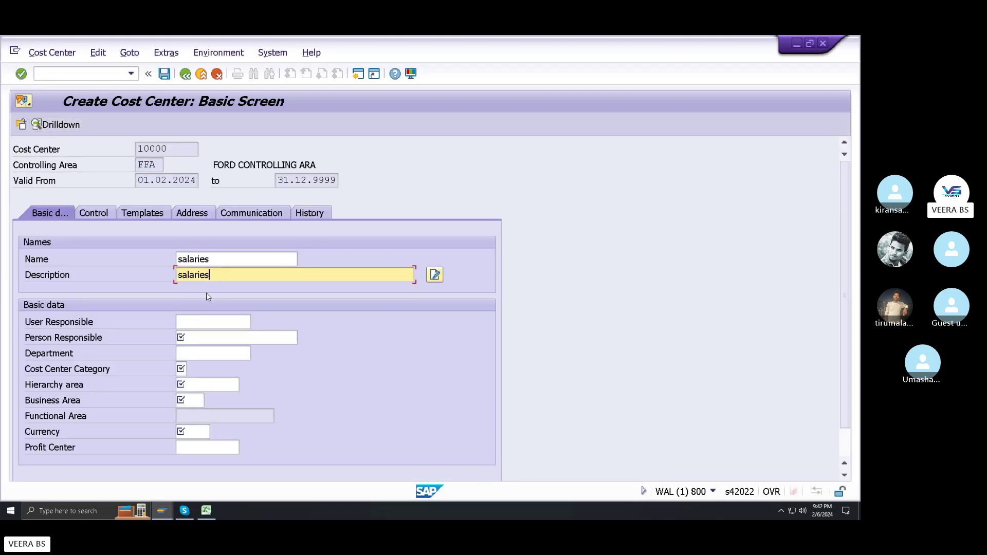
- Enter the person responsible and set the department to admin in the cost center's basic data
{"action": "left_click", "coordinate": [196, 332]}
{"action": "type", "text": "v"}
{"action": "left_click", "coordinate": [186, 351]}
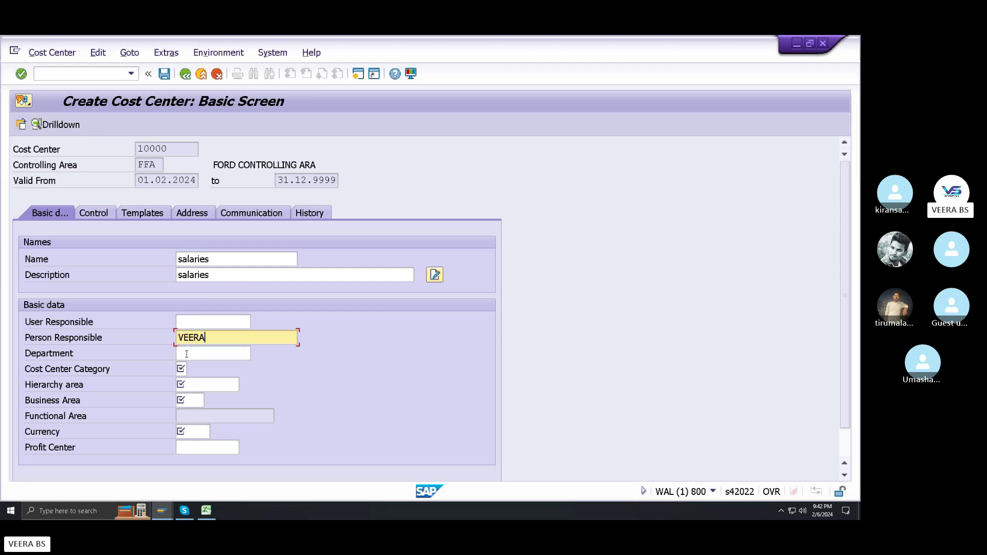
{"action": "key", "text": "Tab"}
{"action": "type", "text": "a"}
{"action": "left_click", "coordinate": [188, 367]}
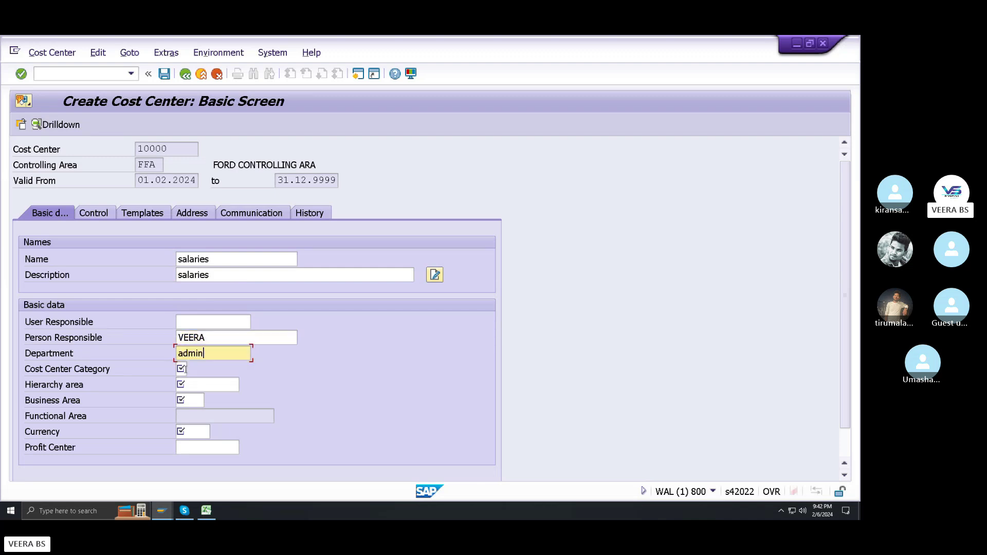
- Choose cost center category W and hierarchy area FOR_HIER from the possible entries
{"action": "key", "text": "Tab"}
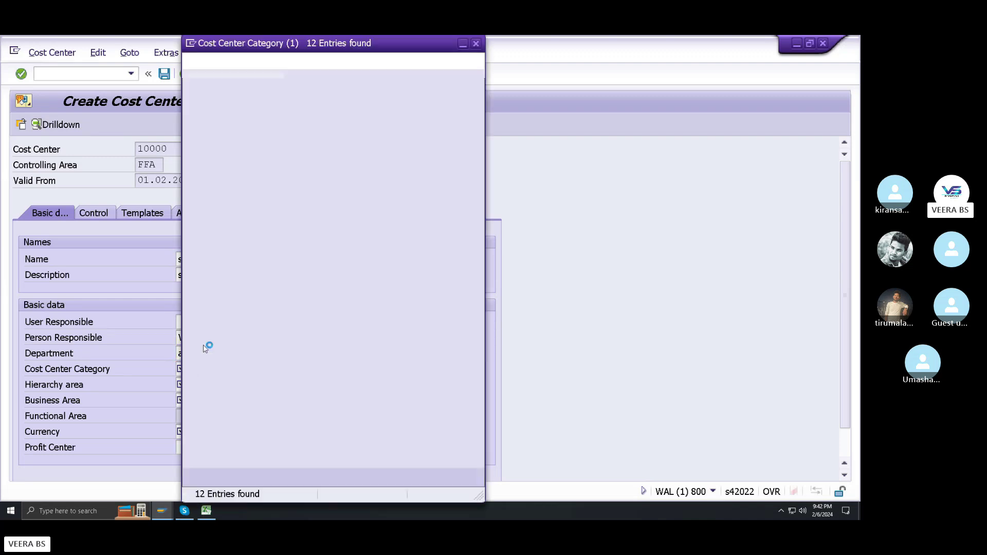
{"action": "left_click", "coordinate": [225, 260]}
{"action": "left_click", "coordinate": [224, 263]}
{"action": "left_click", "coordinate": [206, 384]}
{"action": "left_click", "coordinate": [245, 385]}
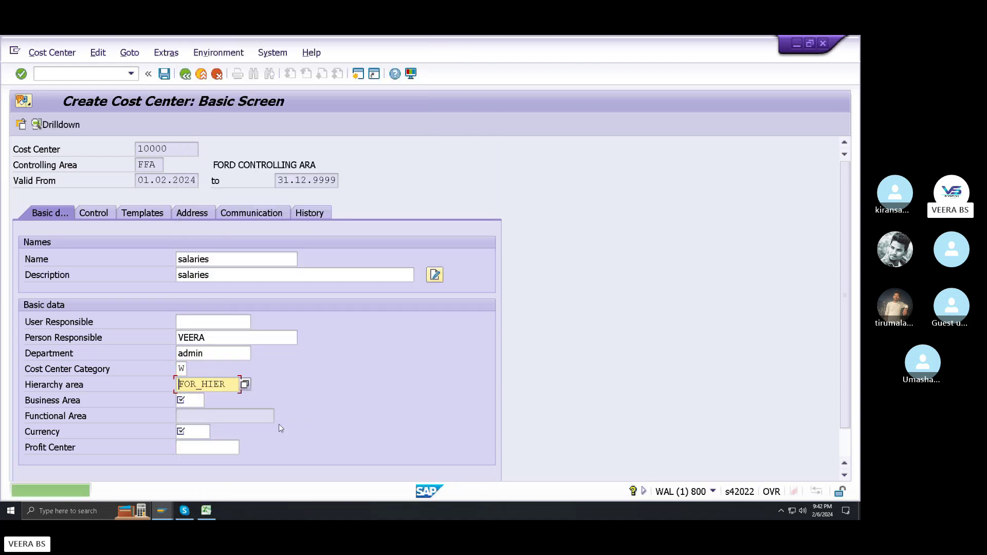
{"action": "double_click", "coordinate": [223, 386]}
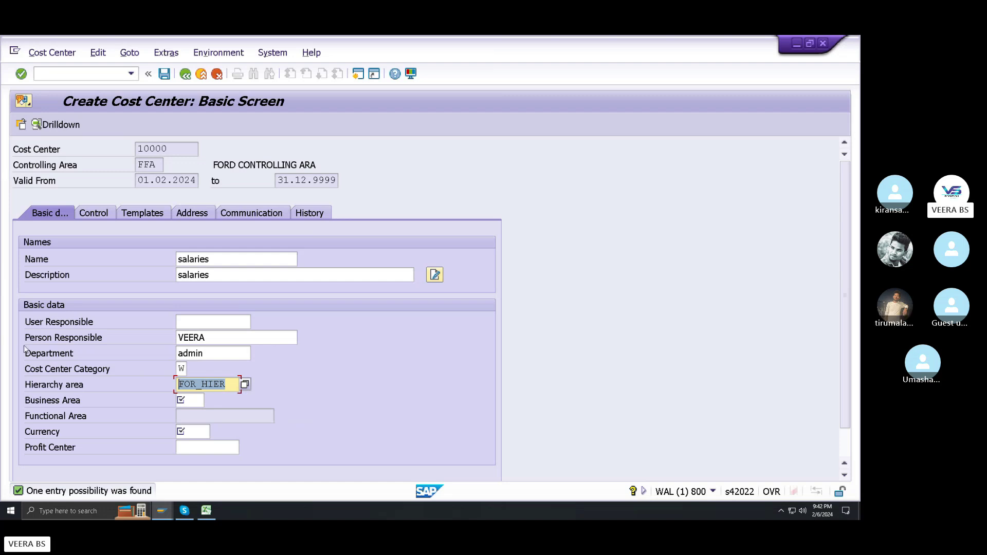
- Choose business area FBA (FORD Business area) from the possible entries
{"action": "left_click", "coordinate": [202, 400]}
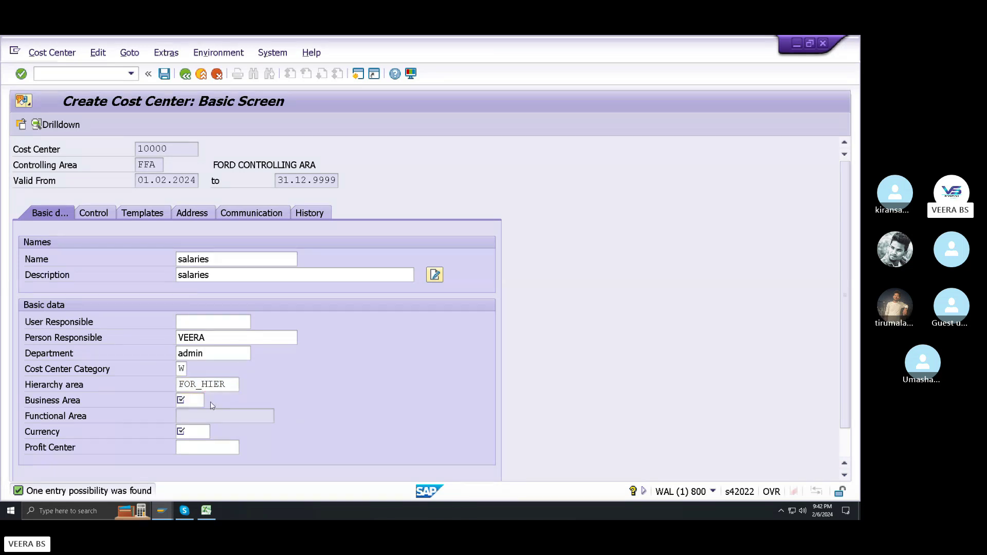
{"action": "left_click", "coordinate": [211, 402]}
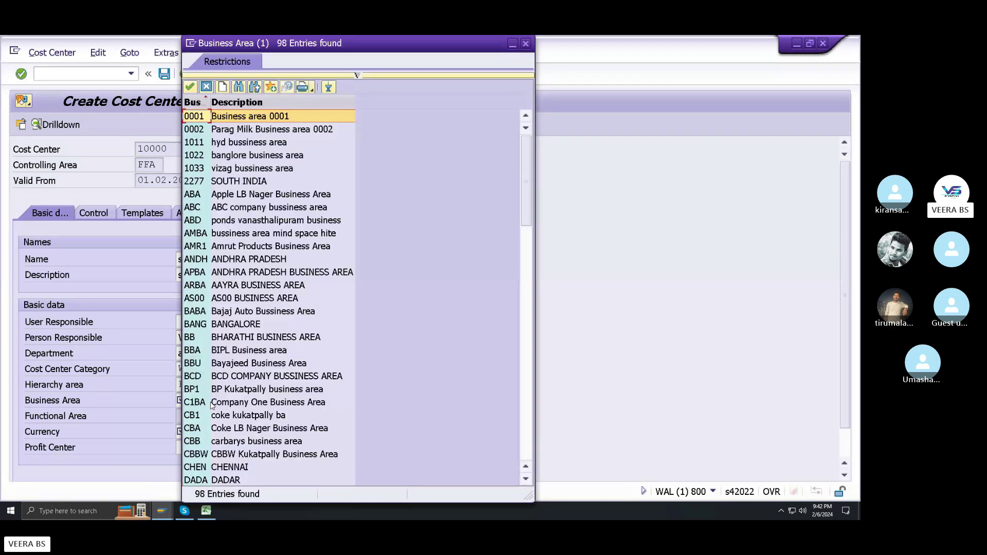
{"action": "scroll", "coordinate": [223, 314], "scroll_direction": "down", "scroll_amount": 2}
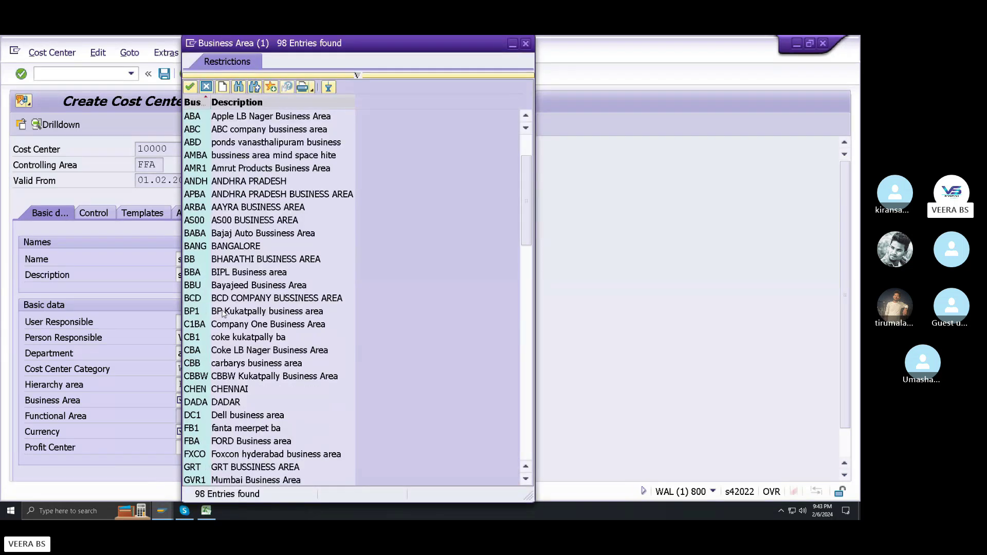
{"action": "scroll", "coordinate": [223, 314], "scroll_direction": "down", "scroll_amount": 3}
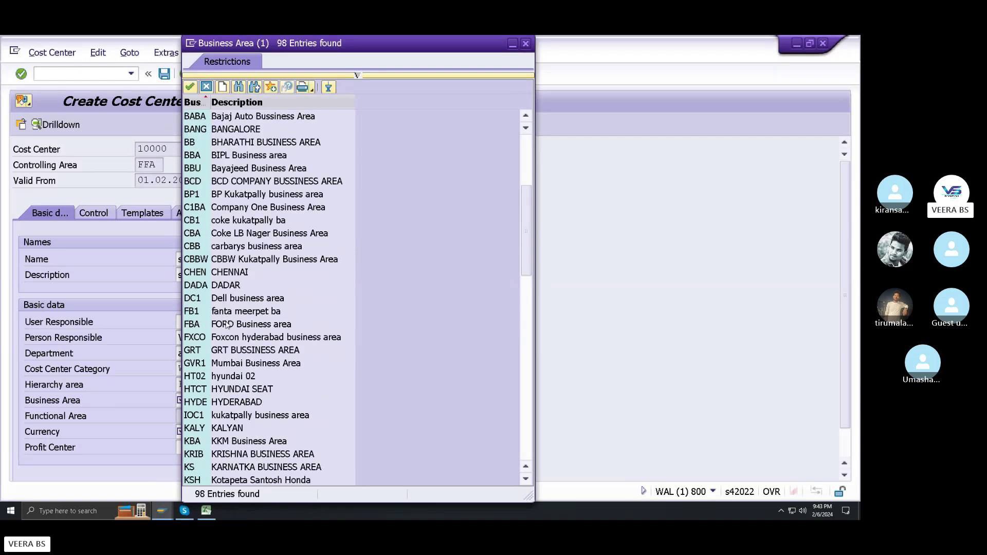
{"action": "left_click", "coordinate": [226, 324]}
{"action": "double_click", "coordinate": [226, 325]}
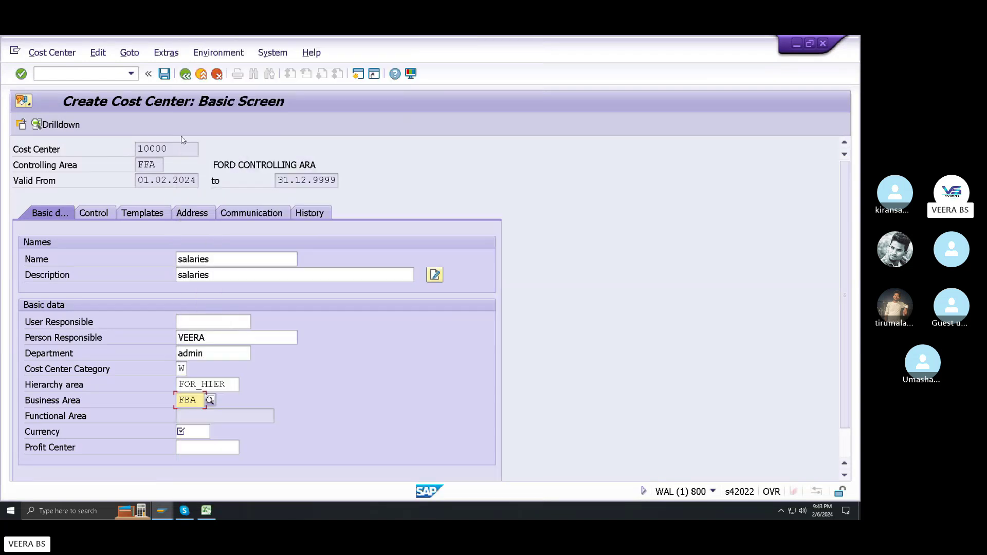
- Set the cost center's currency to INR and save the cost center
{"action": "left_click", "coordinate": [165, 75]}
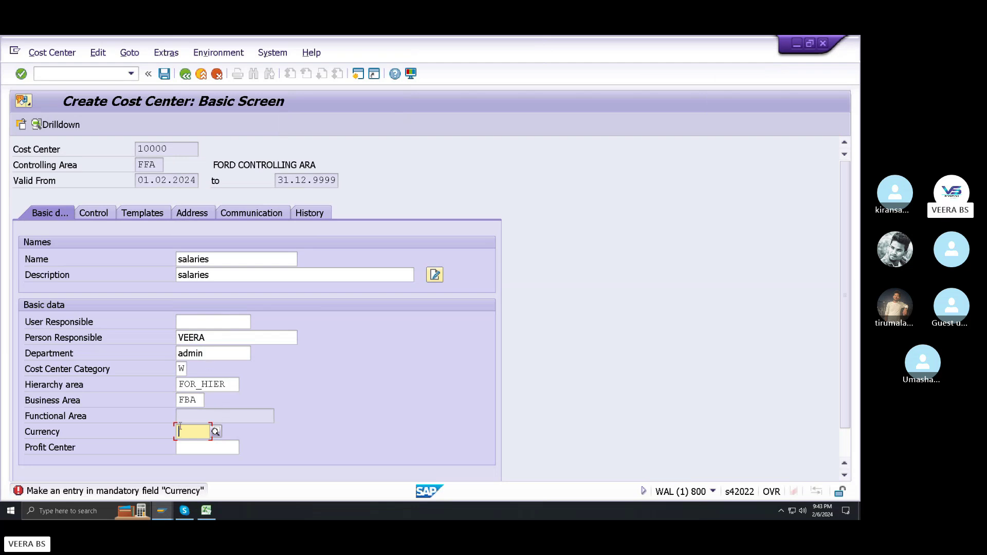
{"action": "type", "text": "INR"}
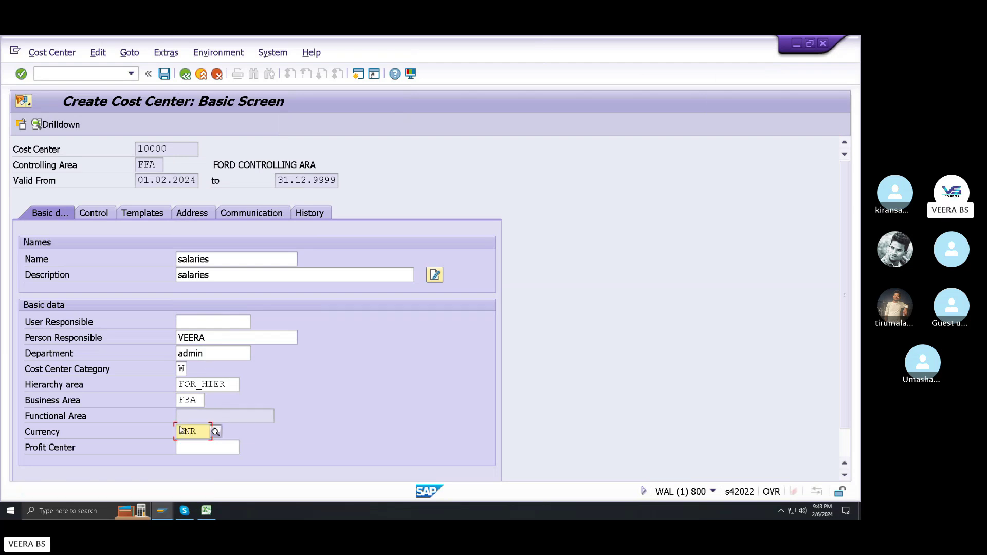
{"action": "key", "text": "ctrl+s"}
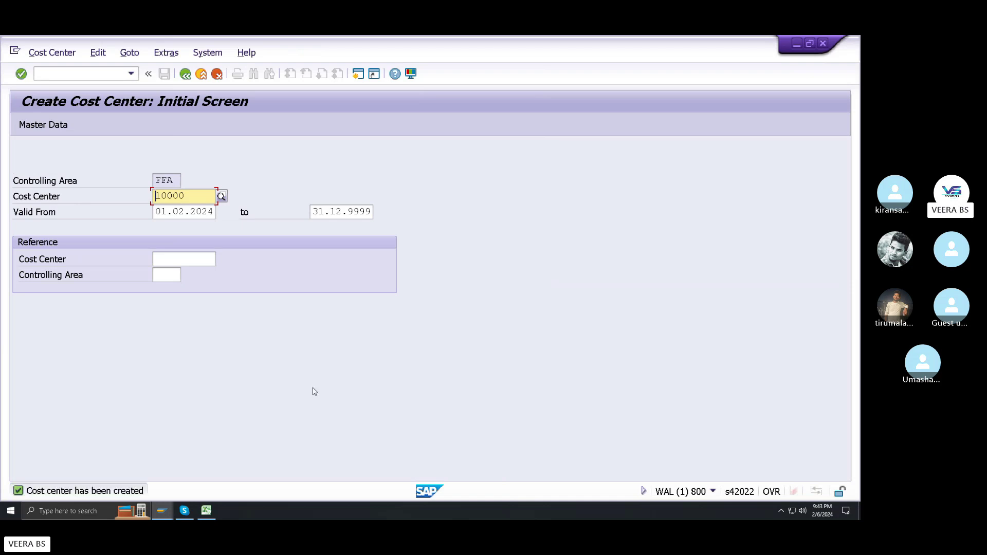
- Switch to the Excel training sheet and enter CREATED next to KS01 in the cost center creation row
{"action": "left_click", "coordinate": [211, 516]}
{"action": "left_click", "coordinate": [406, 337]}
{"action": "type", "text": "CREATED"}
{"action": "left_click", "coordinate": [205, 514]}
{"action": "mouse_move", "coordinate": [161, 510]}
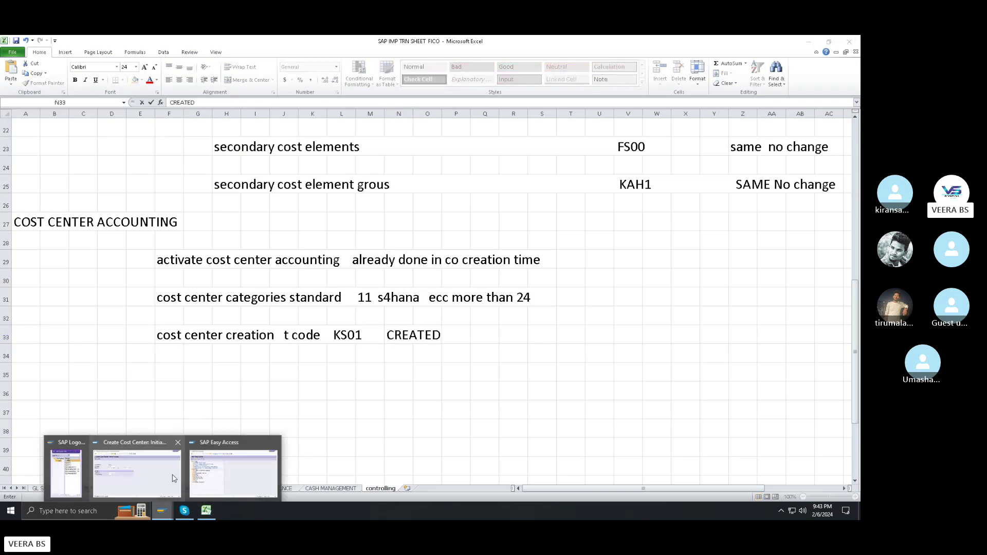
- Switch back to the SAP cost center creation window and open the master data for new cost center 10001
{"action": "left_click", "coordinate": [174, 478]}
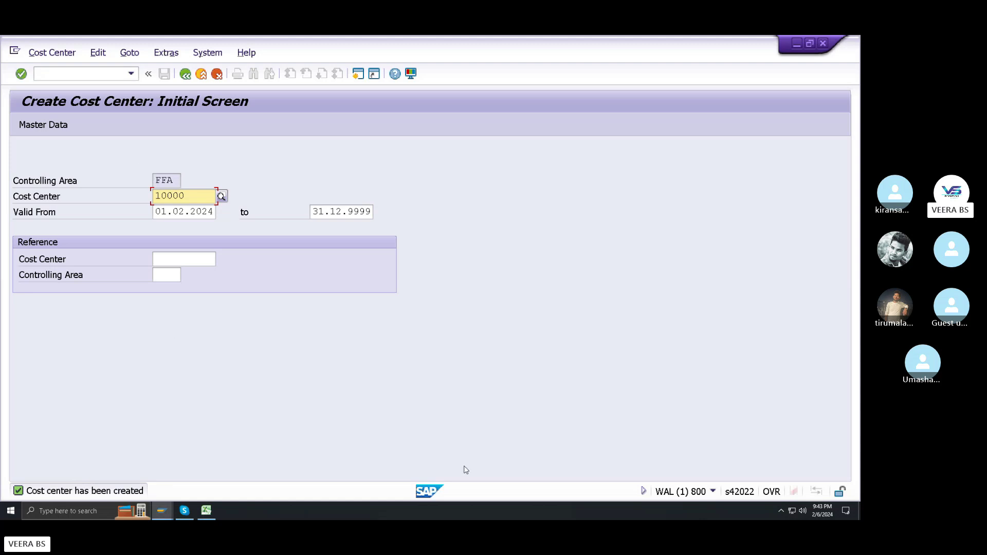
{"action": "left_click_drag", "start_coordinate": [181, 199], "coordinate": [186, 196]}
{"action": "type", "text": "1"}
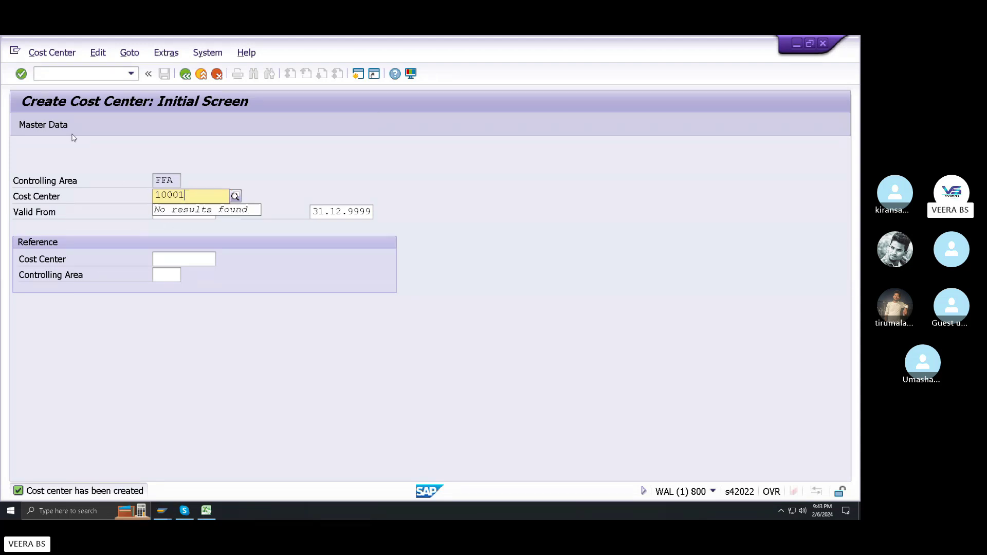
{"action": "left_click", "coordinate": [43, 125]}
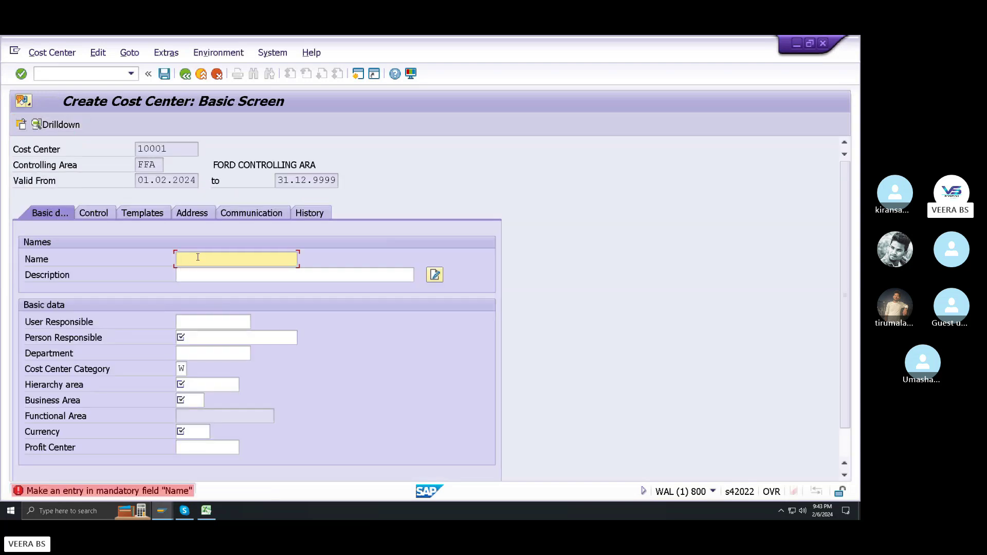
- Enter OFFICE EXP as both the name and the description of cost center 10001
{"action": "type", "text": "RENT"}
{"action": "left_click_drag", "start_coordinate": [201, 259], "coordinate": [17, 263]}
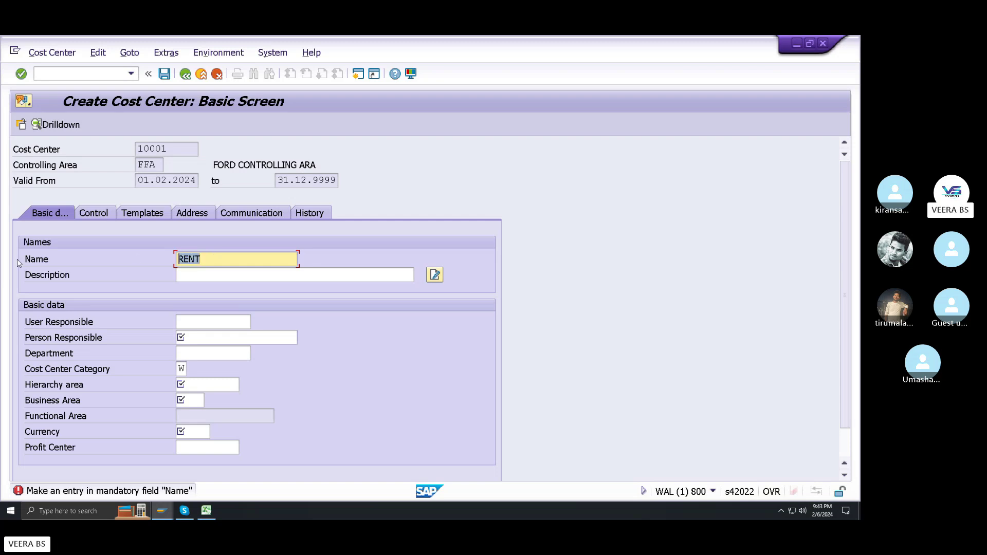
{"action": "type", "text": "OFFICE EXP"}
{"action": "left_click", "coordinate": [195, 276]}
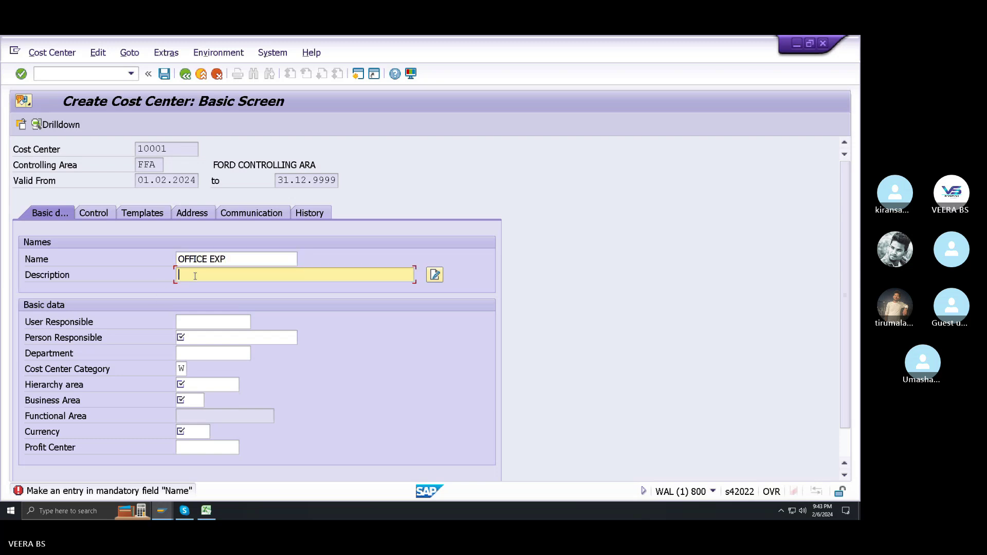
{"action": "type", "text": "OFFICE EXP"}
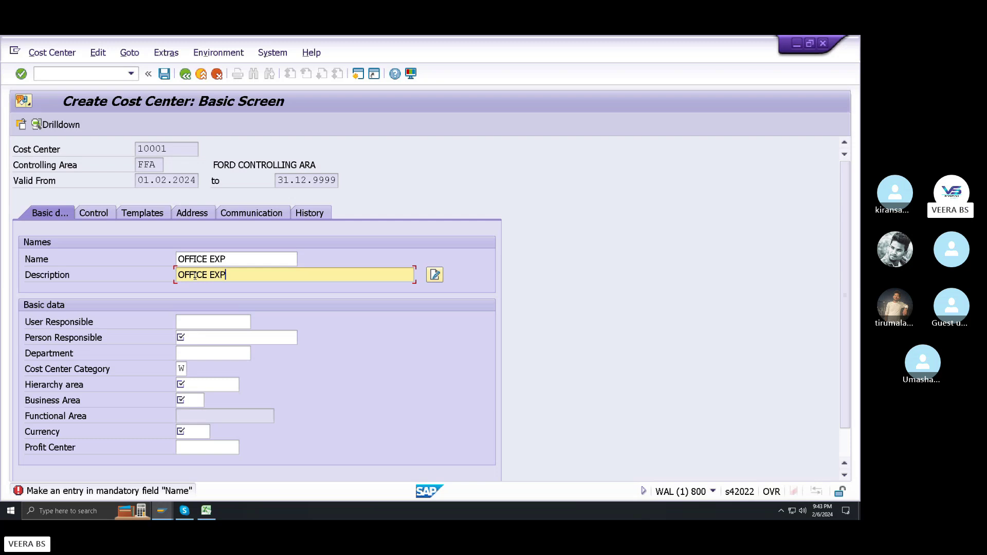
- Fill in the person responsible's name, set the department to admin, and set the cost center category to W
{"action": "left_click", "coordinate": [193, 338]}
{"action": "type", "text": "VEERA"}
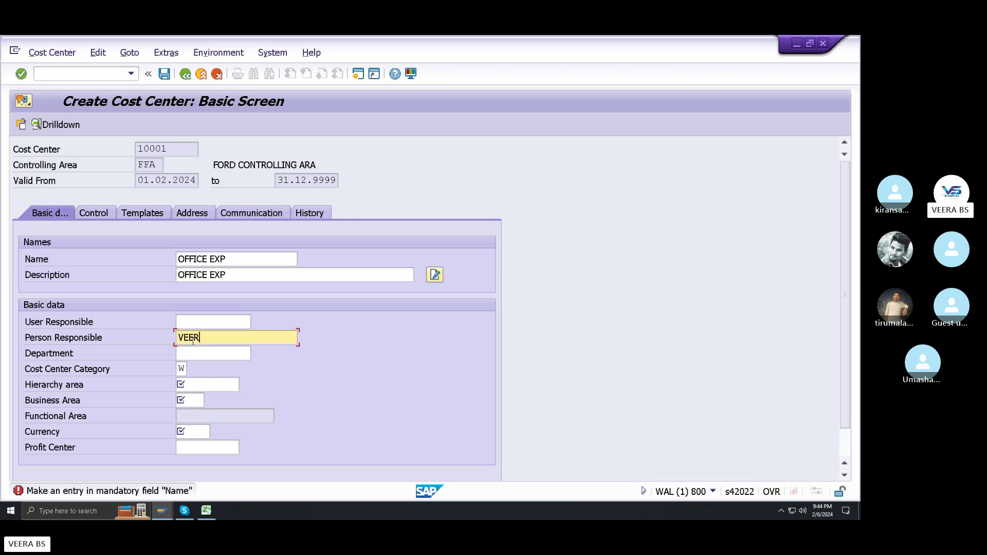
{"action": "left_click", "coordinate": [194, 354]}
{"action": "type", "text": "A"}
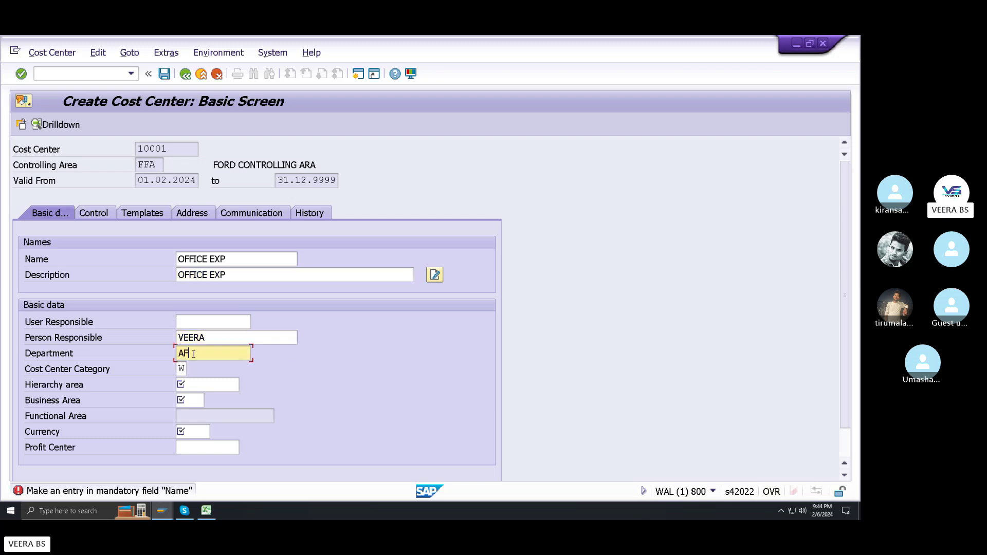
{"action": "left_click", "coordinate": [213, 367]}
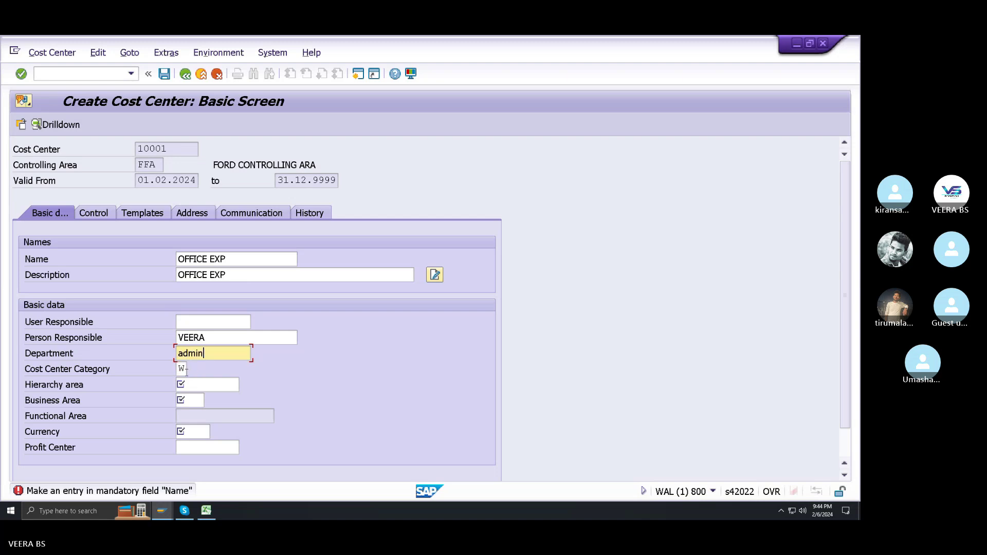
{"action": "left_click", "coordinate": [184, 369]}
{"action": "type", "text": "W"}
{"action": "key", "text": "Tab"}
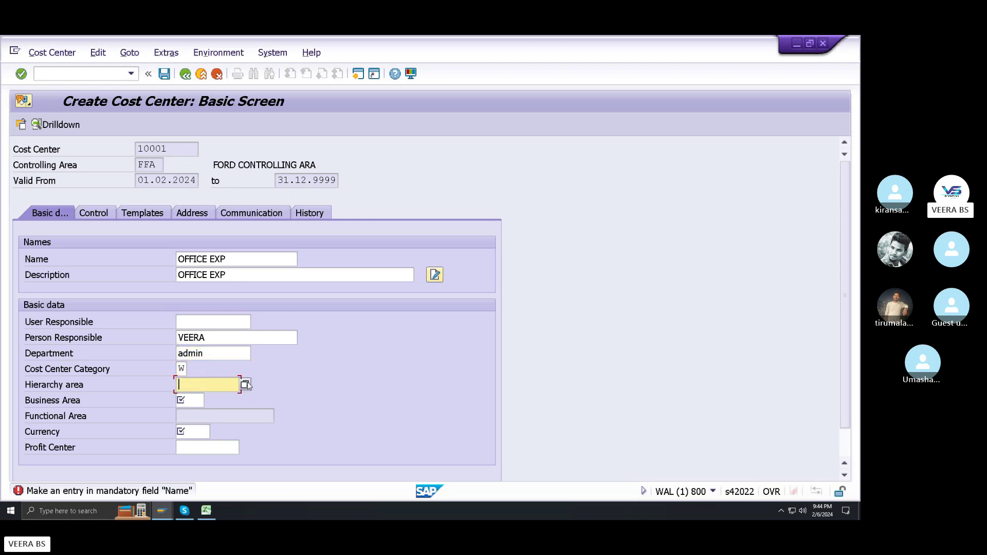
- Assign hierarchy area FOR_HIER and business area FBA (FORD Business area) to cost center 10001
{"action": "left_click", "coordinate": [244, 384]}
{"action": "left_click", "coordinate": [190, 400]}
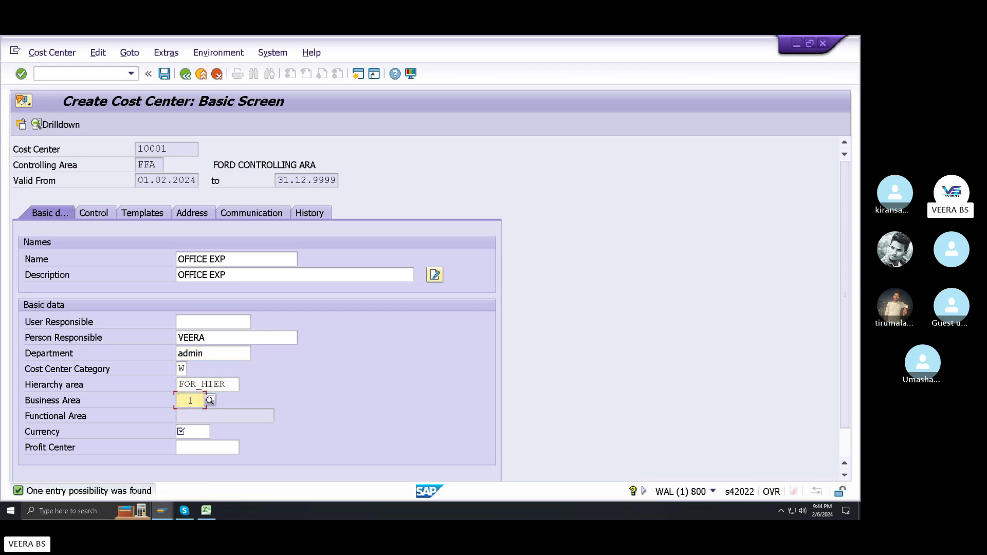
{"action": "type", "text": "FB"}
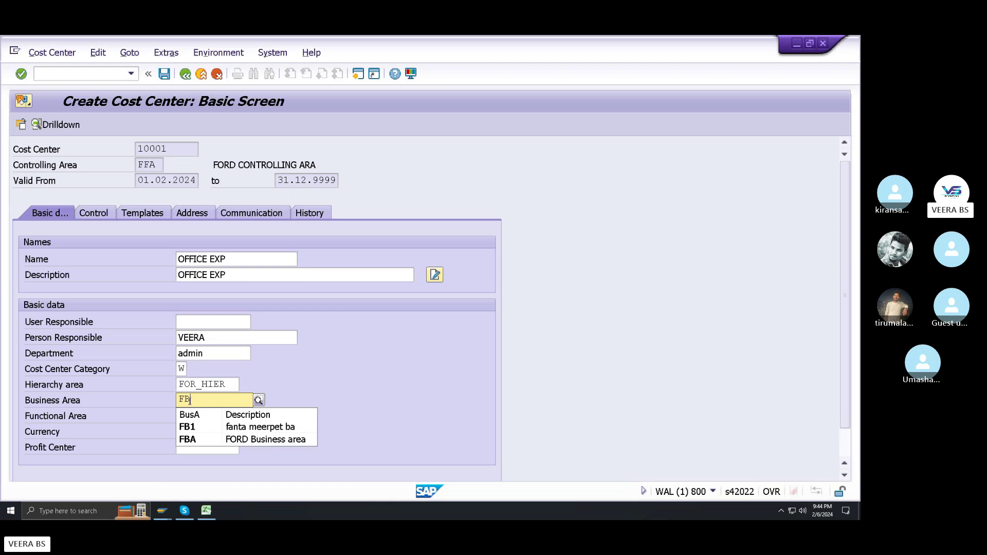
{"action": "left_click", "coordinate": [212, 440]}
- Set the currency of cost center 10001 to INR, dismiss the currency drilldown, and save the cost center
{"action": "left_click", "coordinate": [200, 429]}
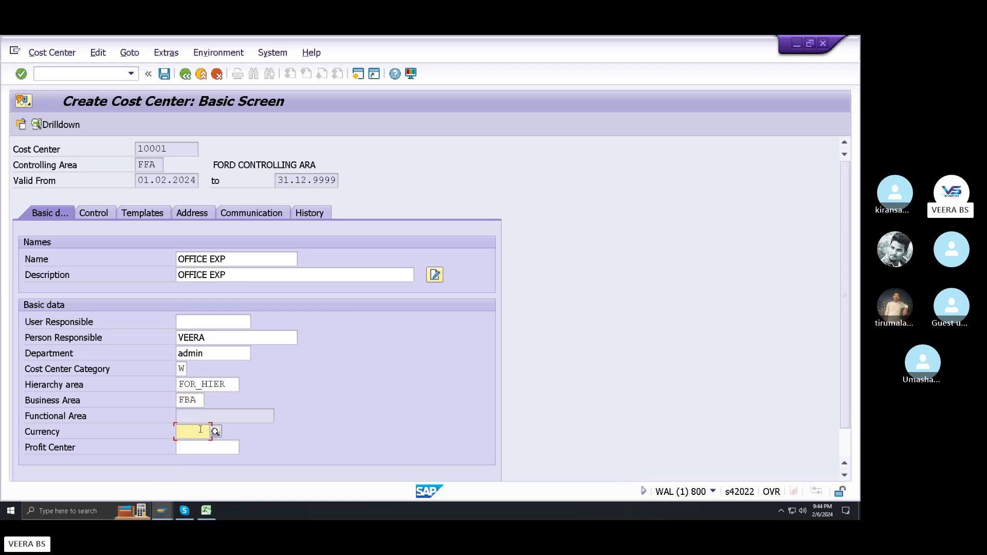
{"action": "type", "text": "INR"}
{"action": "key", "text": "Return"}
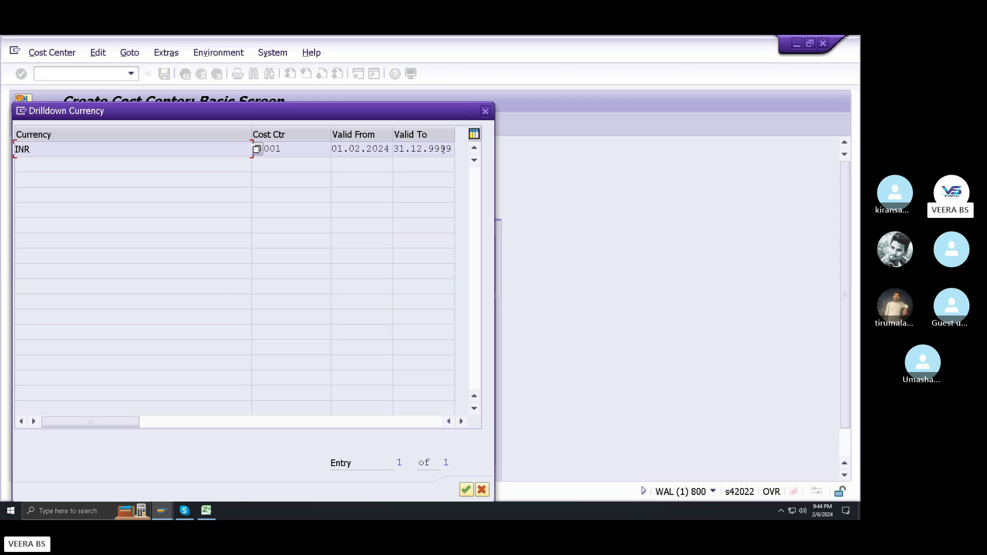
{"action": "left_click", "coordinate": [484, 111]}
{"action": "left_click", "coordinate": [164, 73]}
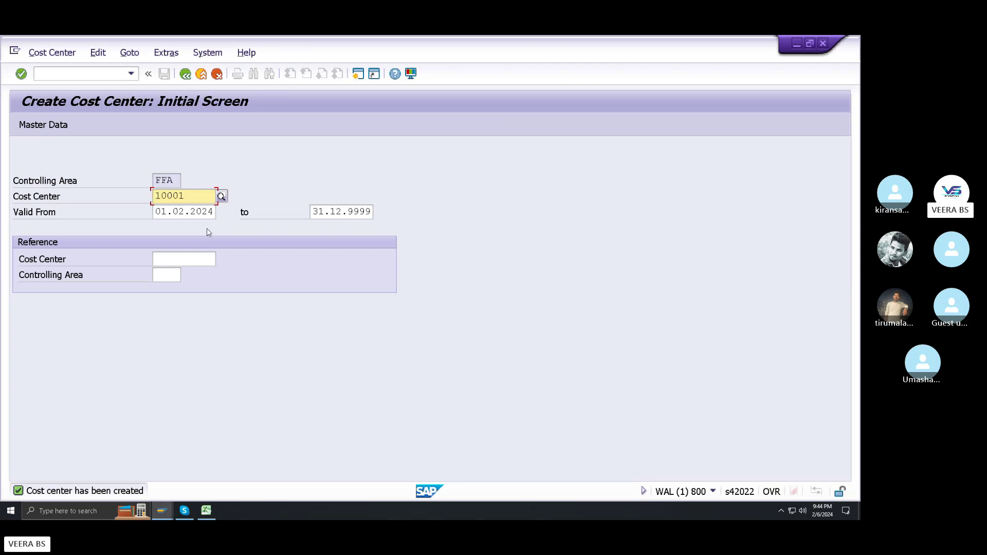
- Return to SAP Easy Access, collapse the Cost Center folder and expand Cost Center Group under Master Data
{"action": "left_click", "coordinate": [185, 74]}
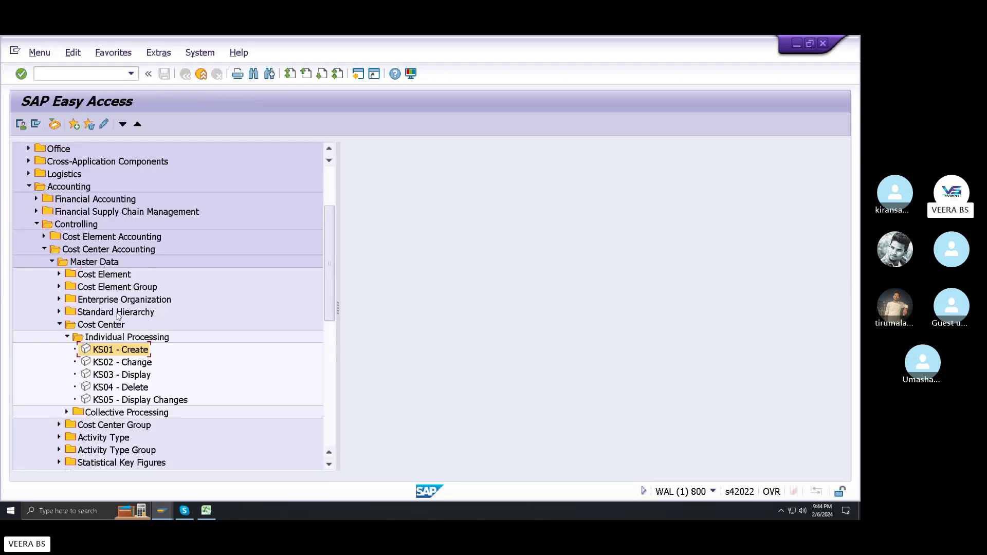
{"action": "left_click", "coordinate": [60, 325]}
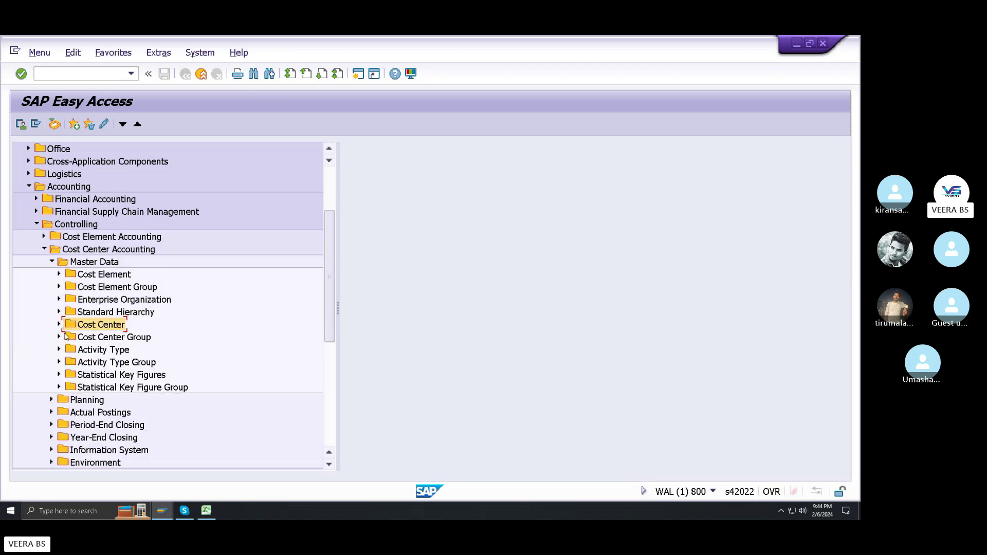
{"action": "left_click", "coordinate": [60, 337]}
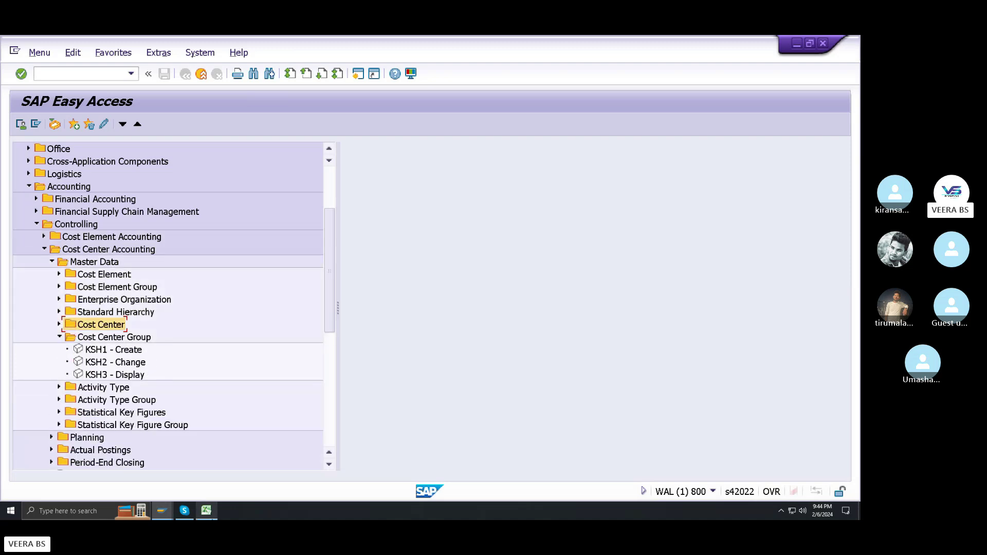
- Switch to the Excel training sheet and enter "Cost center groups t code ksh1" in cell F35
{"action": "left_click", "coordinate": [206, 511]}
{"action": "left_click", "coordinate": [170, 375]}
{"action": "type", "text": "C"}
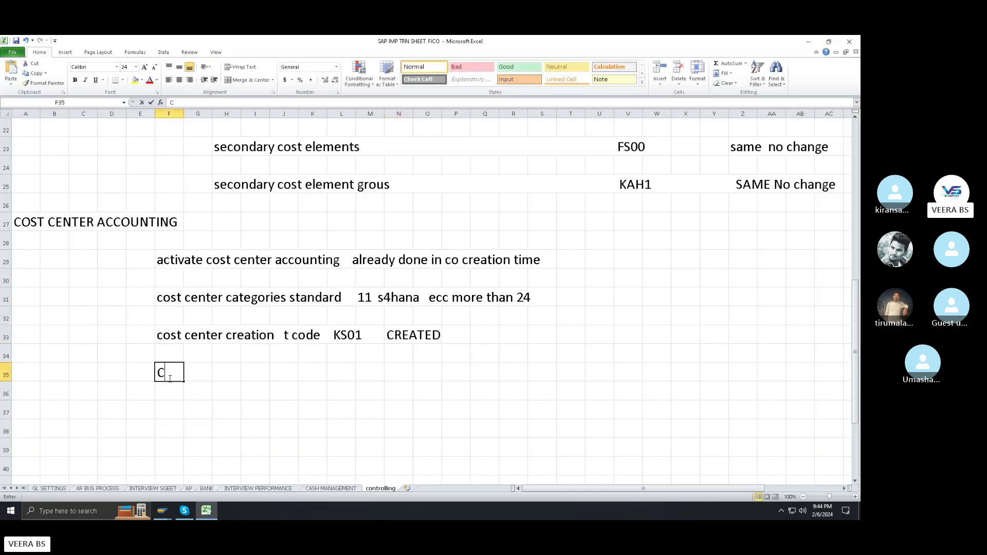
{"action": "type", "text": "OST CENTER"}
{"action": "key", "text": "BackSpace"}
{"action": "key", "text": "BackSpace"}
{"action": "key", "text": "BackSpace"}
{"action": "key", "text": "BackSpace"}
{"action": "key", "text": "BackSpace"}
{"action": "key", "text": "BackSpace"}
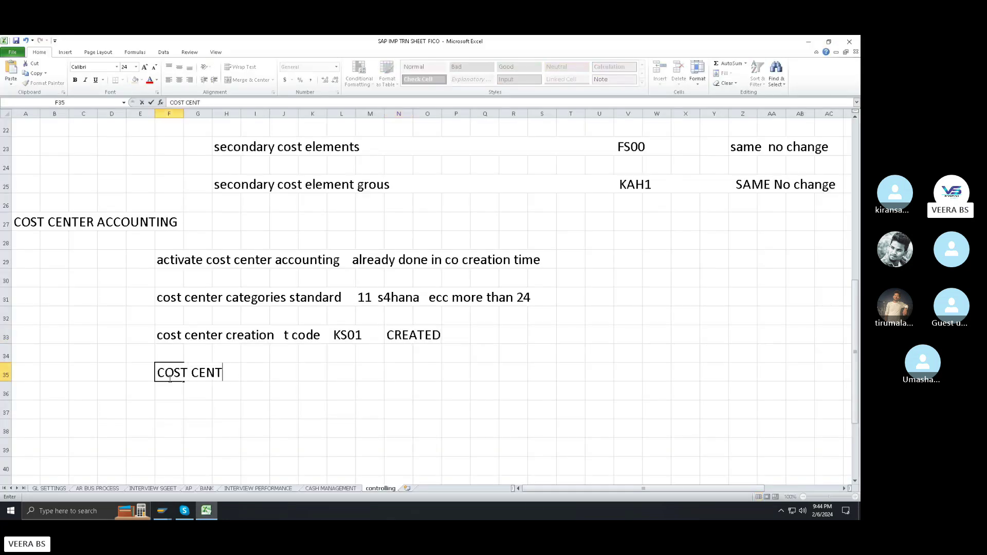
{"action": "key", "text": "BackSpace"}
{"action": "key", "text": "BackSpace"}
{"action": "key", "text": "BackSpace"}
{"action": "key", "text": "BackSpace"}
{"action": "type", "text": "ost "}
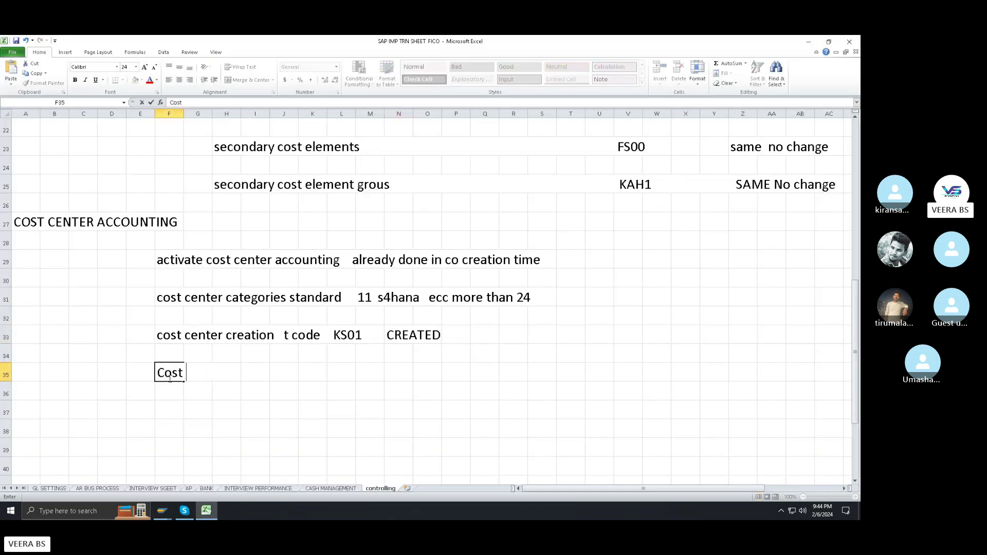
{"action": "type", "text": "center groups   "}
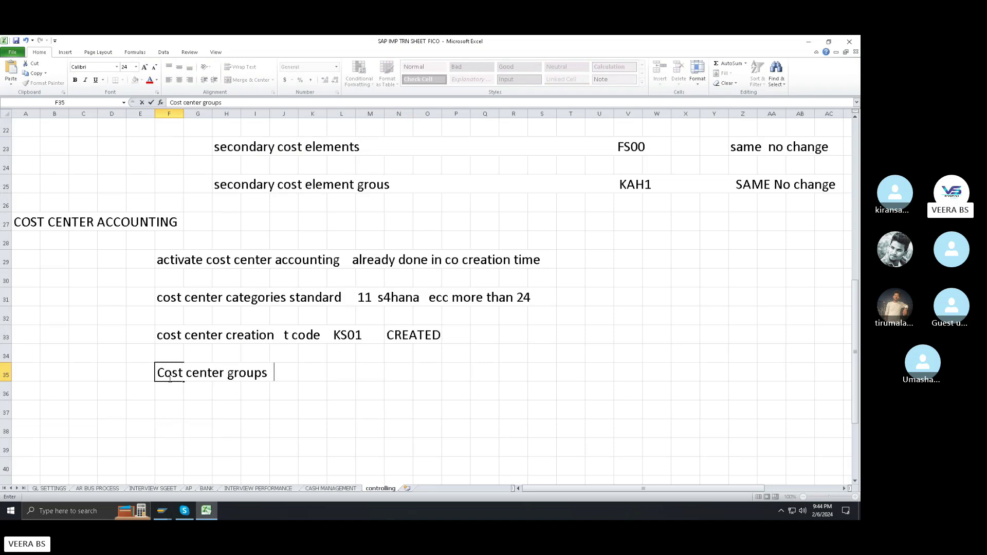
{"action": "type", "text": "t code   ksh1"}
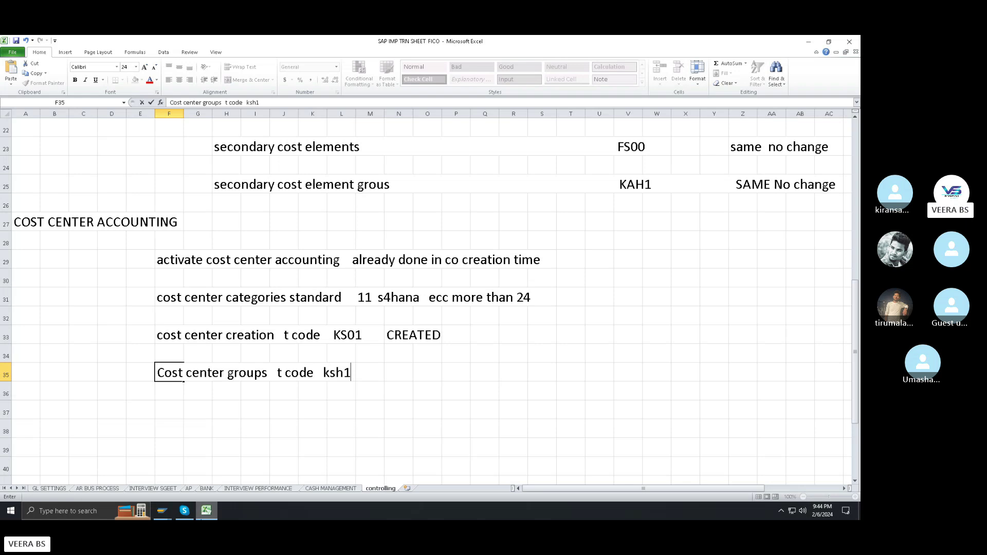
- Switch to SAP, start KSH1, and create cost center group admin with the description administration
{"action": "left_click", "coordinate": [162, 511]}
{"action": "double_click", "coordinate": [128, 352]}
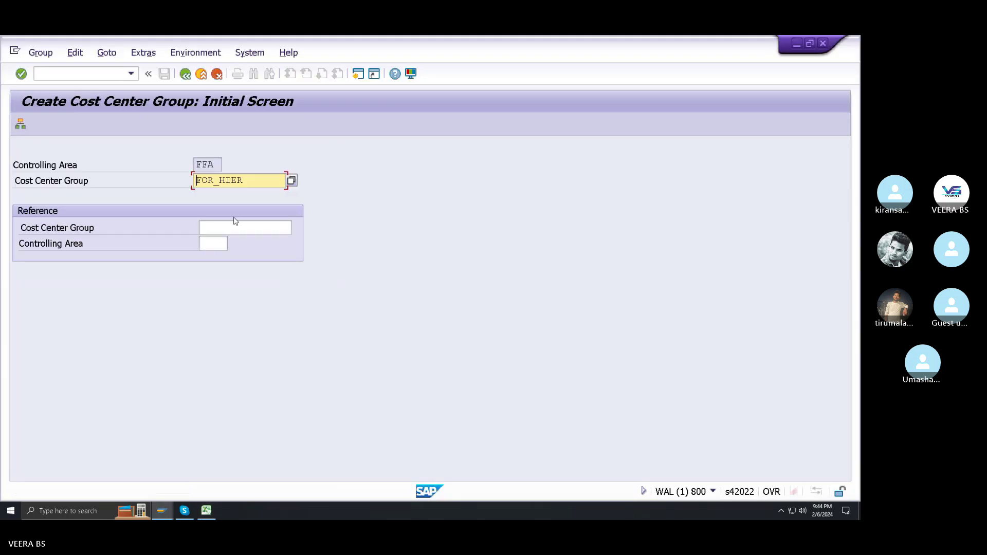
{"action": "left_click_drag", "start_coordinate": [254, 180], "coordinate": [60, 176]}
{"action": "type", "text": "ad"}
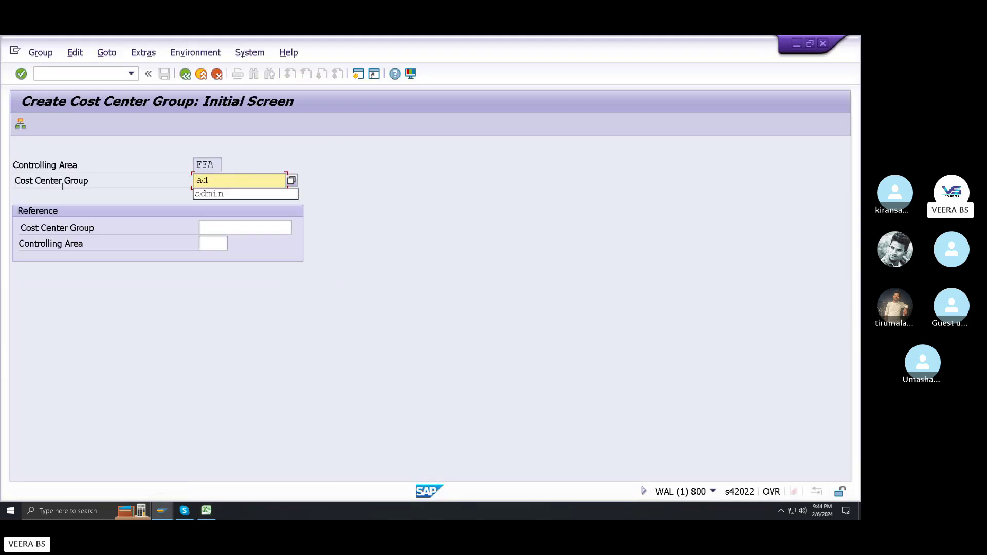
{"action": "left_click", "coordinate": [199, 194]}
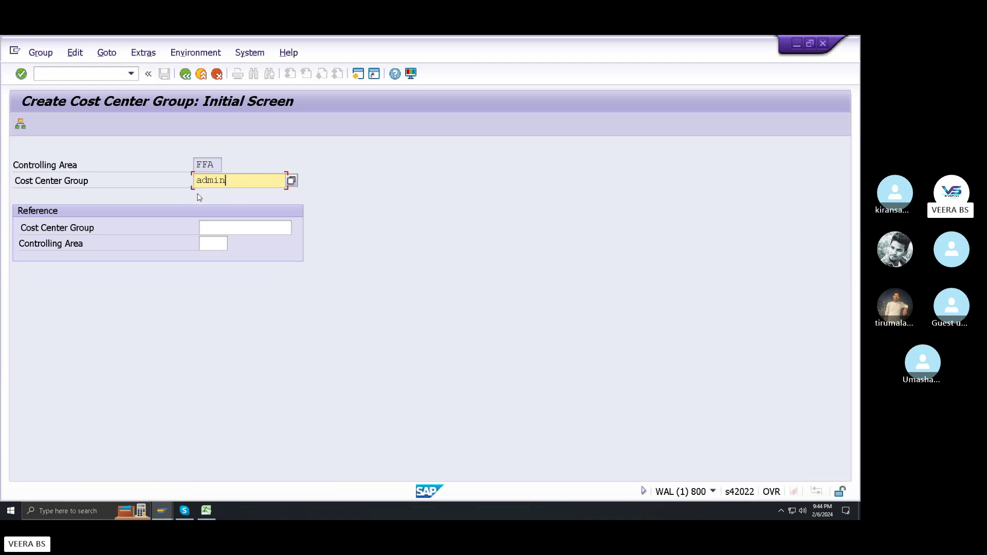
{"action": "left_click", "coordinate": [21, 74]}
{"action": "type", "text": "administration"}
- Add cost centers 10000 (salaries) and 10001 (OFFICE EXP) under the ADMIN group and save the group
{"action": "left_click", "coordinate": [62, 149]}
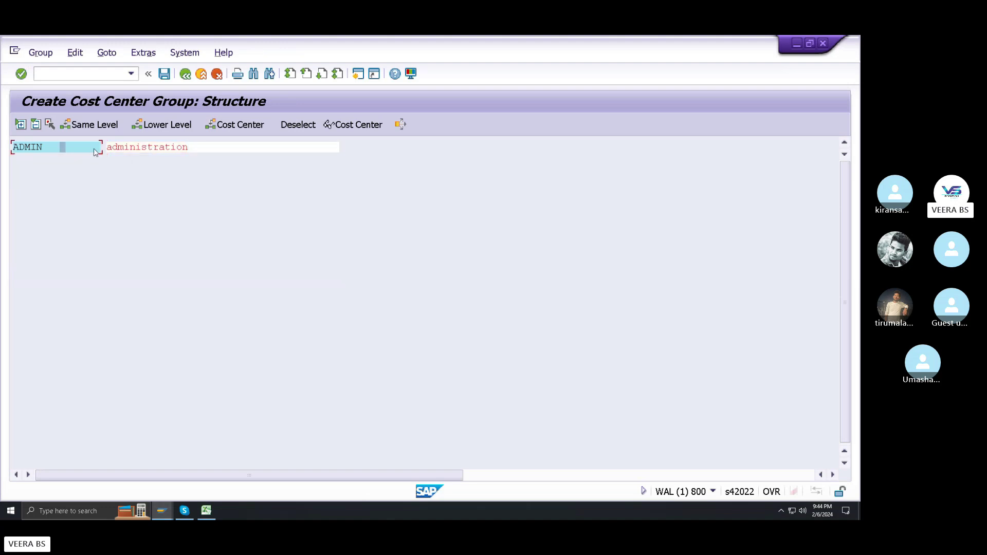
{"action": "left_click", "coordinate": [222, 126]}
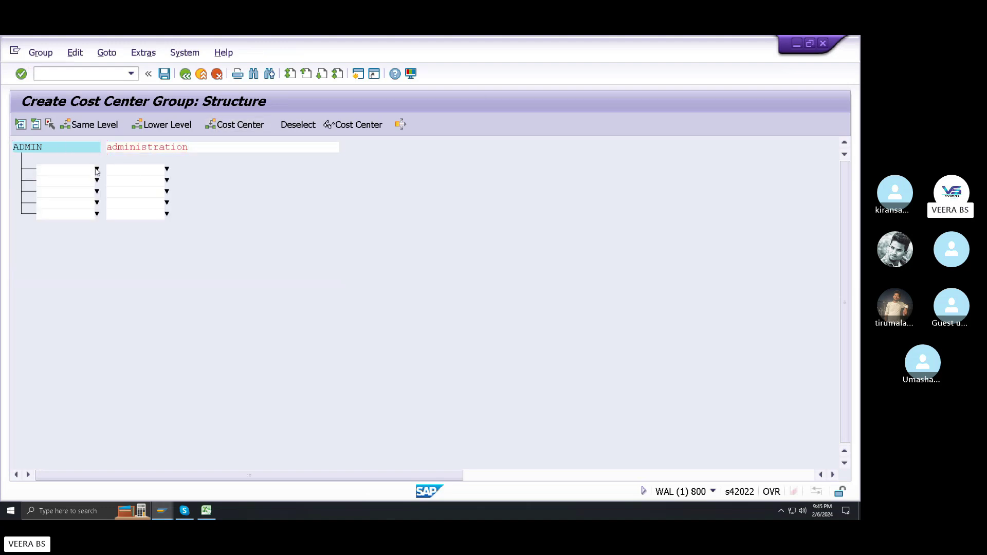
{"action": "left_click", "coordinate": [96, 170]}
{"action": "left_click", "coordinate": [434, 342]}
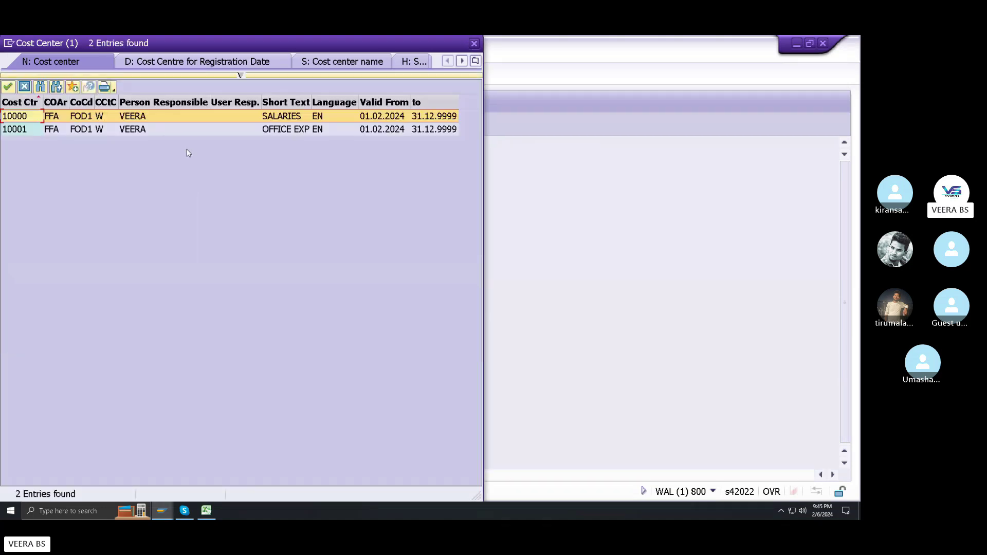
{"action": "double_click", "coordinate": [297, 117]}
{"action": "left_click", "coordinate": [97, 181]}
{"action": "left_click", "coordinate": [435, 341]}
{"action": "double_click", "coordinate": [291, 129]}
{"action": "key", "text": "ctrl+s"}
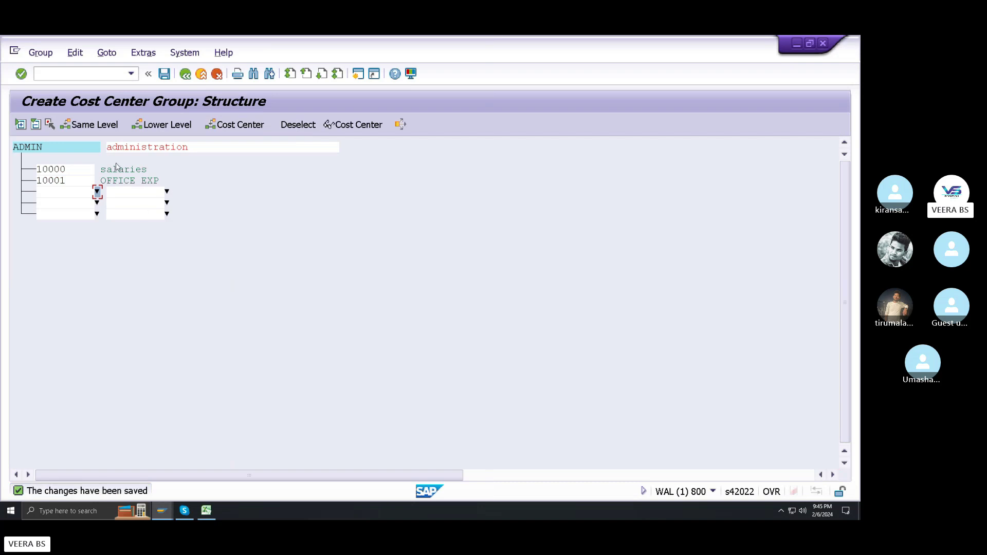
- Leave cost center group creation and return to the SAP Easy Access menu
{"action": "double_click", "coordinate": [195, 149]}
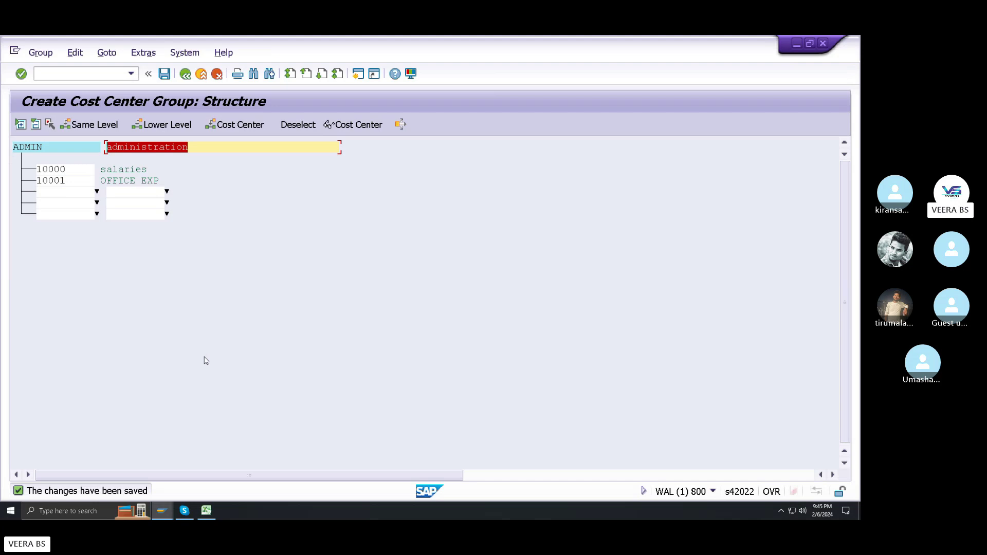
{"action": "left_click", "coordinate": [185, 75]}
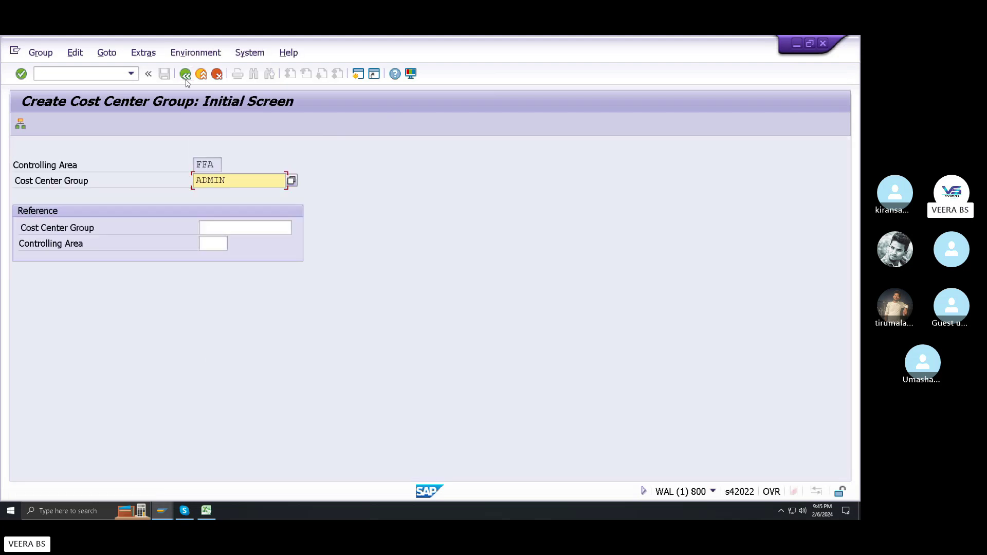
{"action": "left_click", "coordinate": [186, 74]}
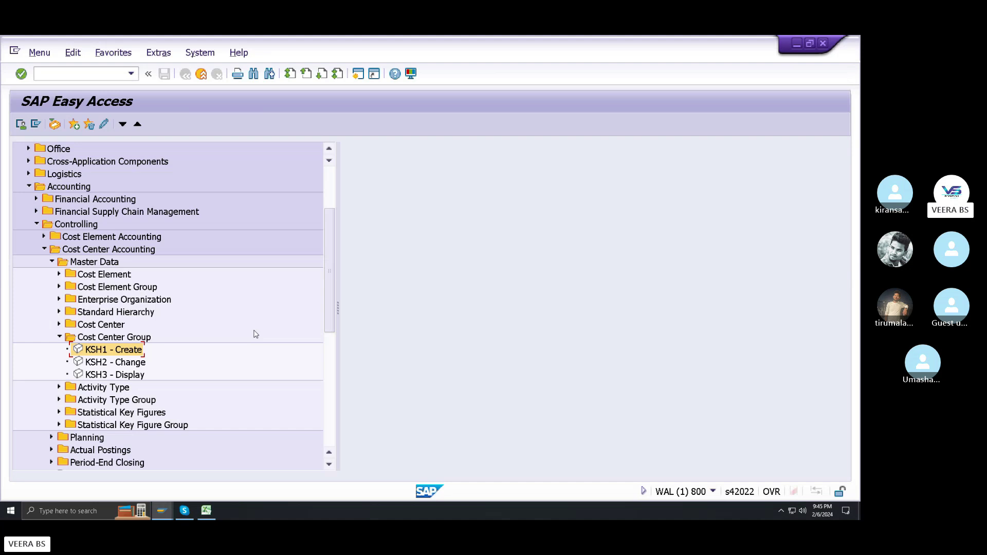
- Add created after ksh1 in the Excel sheet's cost center groups row, and switch back to SAP
{"action": "left_click", "coordinate": [206, 511]}
{"action": "left_click", "coordinate": [205, 510]}
{"action": "left_click", "coordinate": [206, 510]}
{"action": "type", "text": "created"}
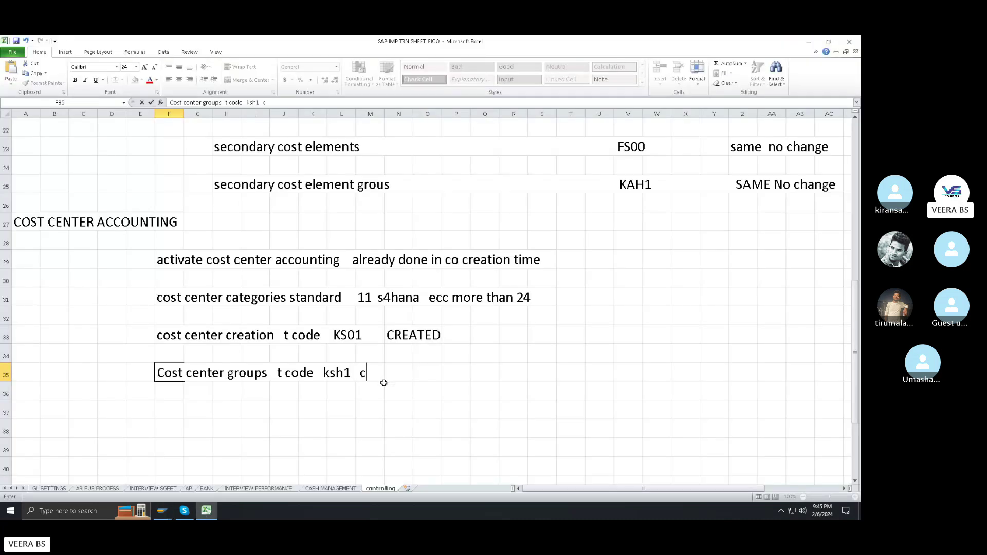
{"action": "left_click", "coordinate": [201, 514]}
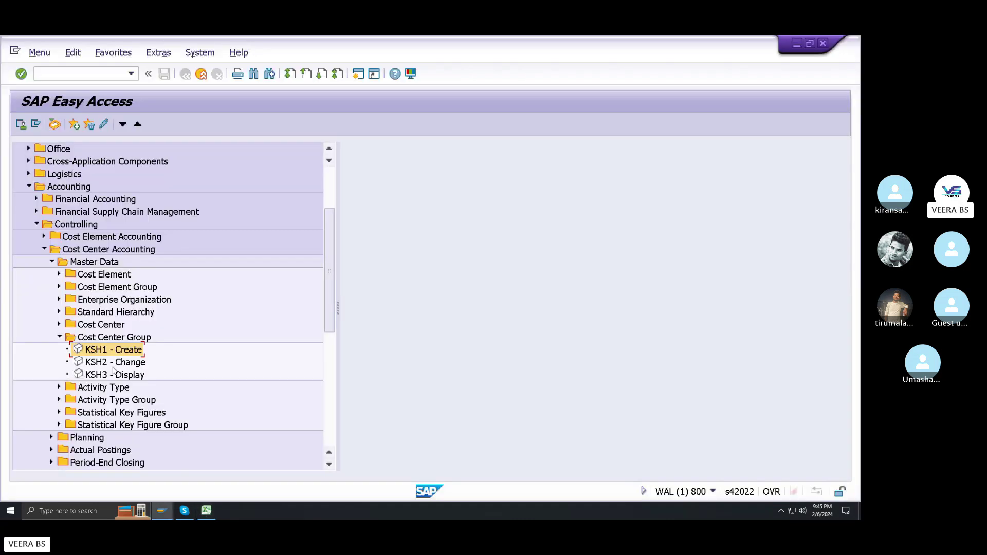
- Collapse the Cost Center Group folder and show the individual processing transactions for activity types
{"action": "left_click", "coordinate": [59, 336]}
{"action": "left_click", "coordinate": [104, 351]}
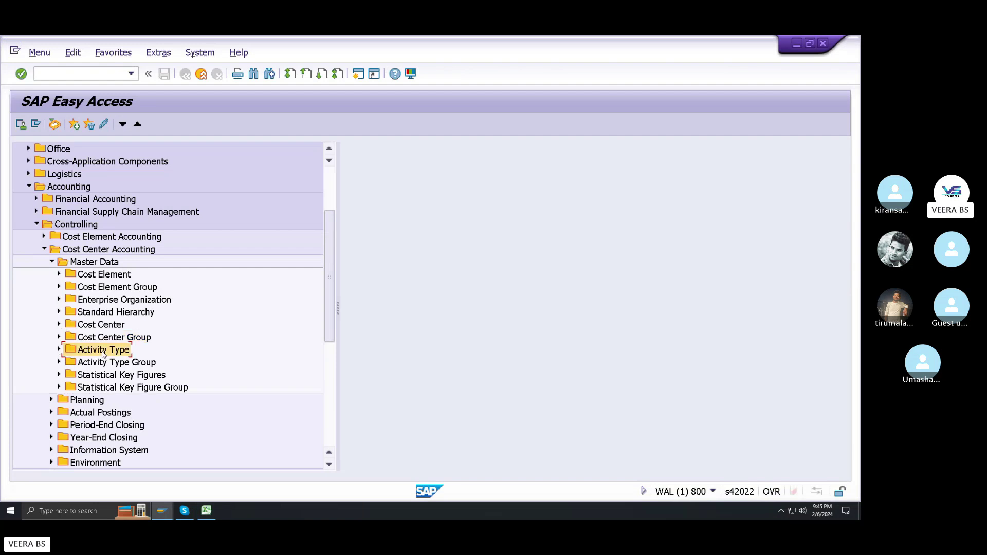
{"action": "left_click", "coordinate": [59, 350]}
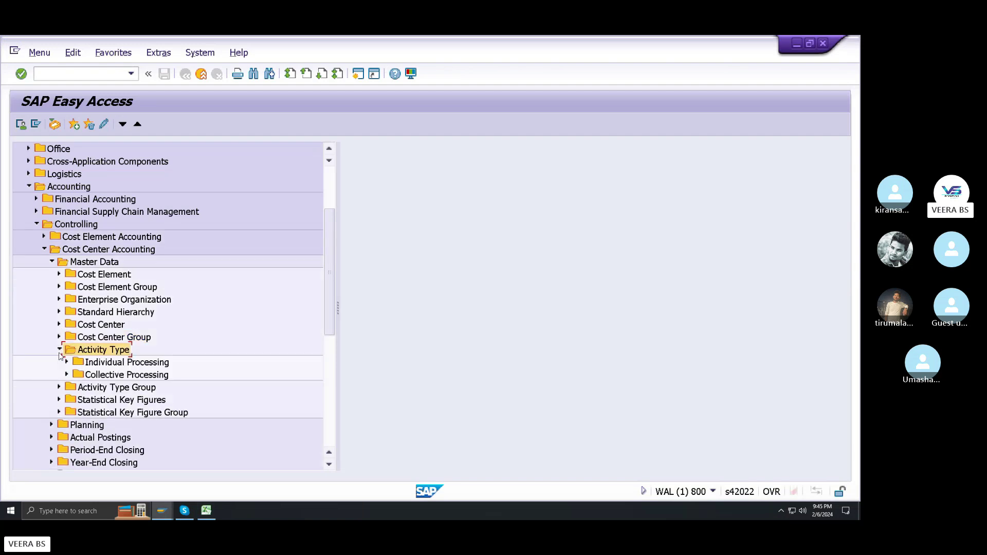
{"action": "left_click", "coordinate": [66, 363]}
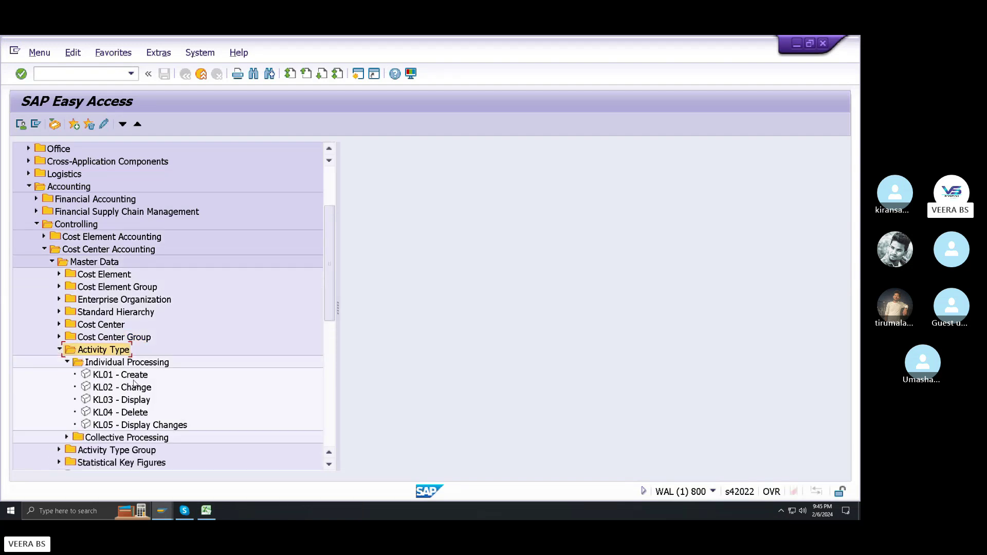
- Switch to the Excel training sheet, record activity types t code kl01 below the cost center groups row, and return to SAP
{"action": "left_click", "coordinate": [206, 512]}
{"action": "left_click", "coordinate": [170, 409]}
{"action": "type", "text": "activity thy"}
{"action": "key", "text": "BackSpace"}
{"action": "key", "text": "BackSpace"}
{"action": "type", "text": "ypo"}
{"action": "key", "text": "BackSpace"}
{"action": "type", "text": "es"}
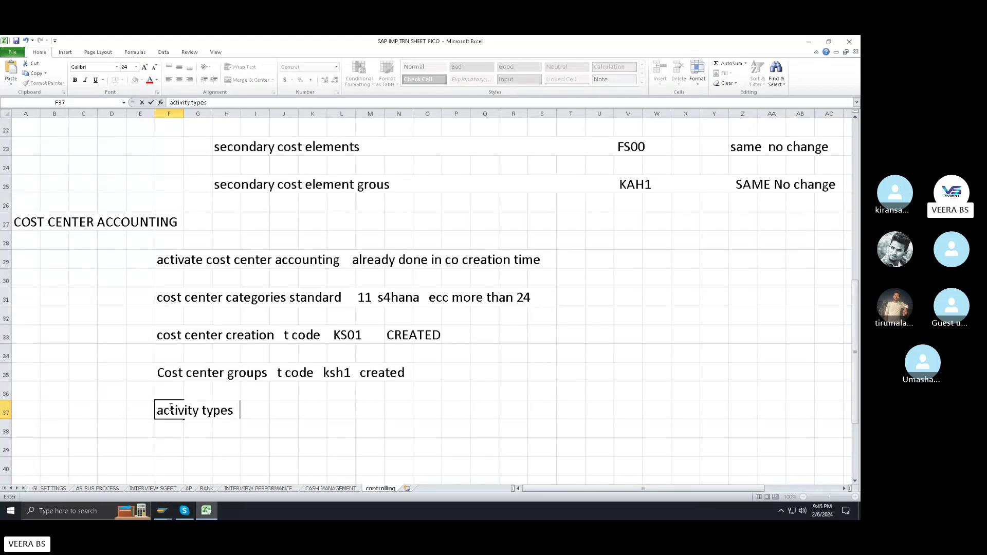
{"action": "type", "text": "    t code   kl01"}
{"action": "left_click", "coordinate": [162, 511]}
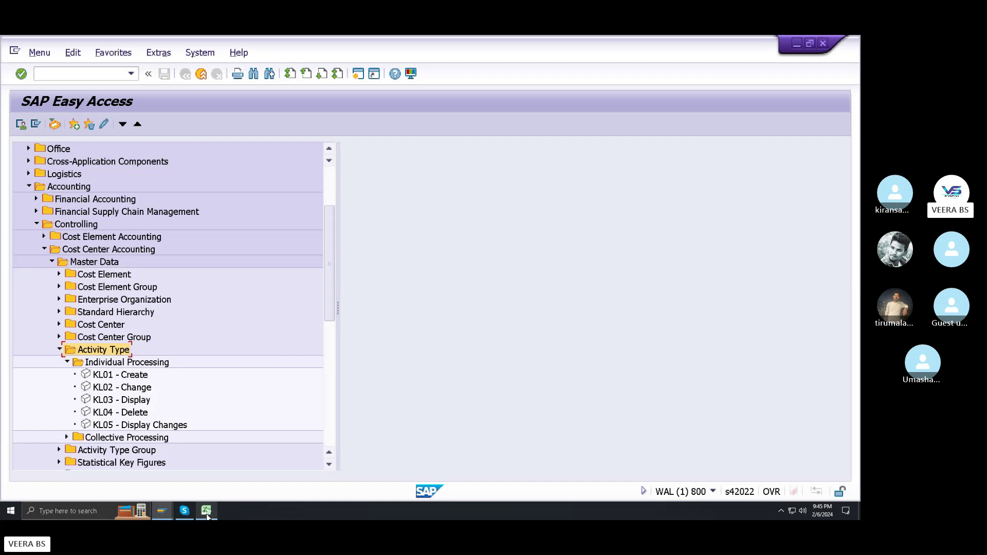
- Start KL01 and create activity type LAB in controlling area FFA with the name and description pro work
{"action": "double_click", "coordinate": [133, 379]}
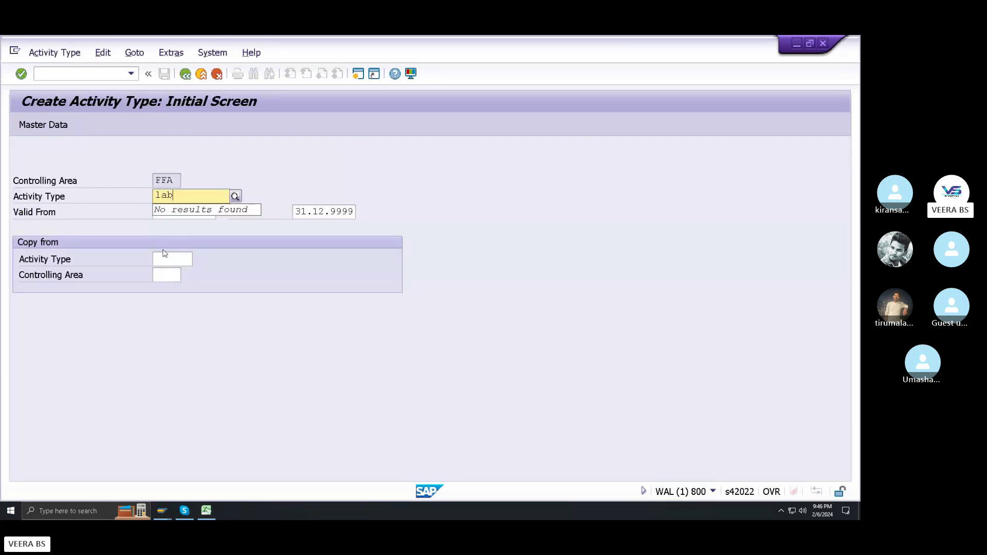
{"action": "left_click", "coordinate": [36, 125]}
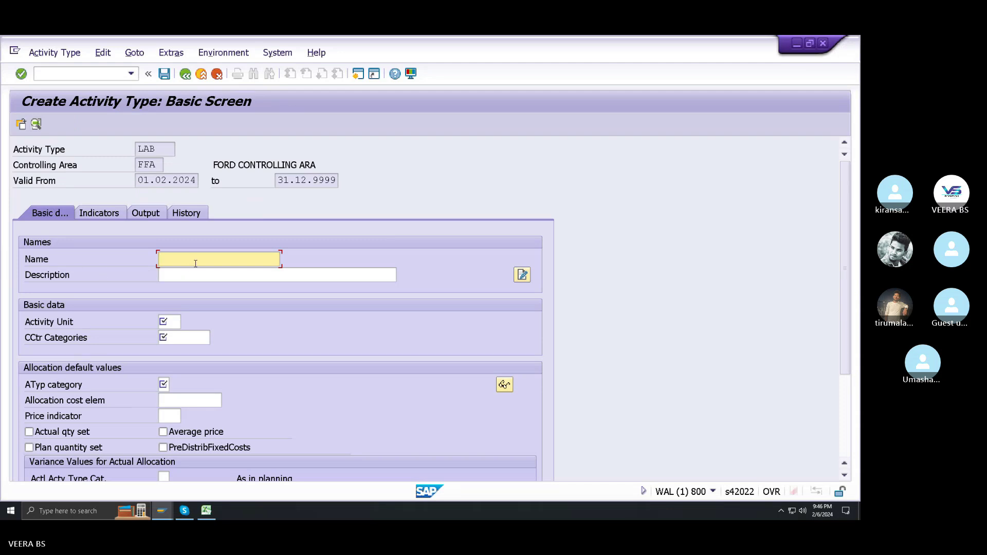
{"action": "type", "text": "pr"}
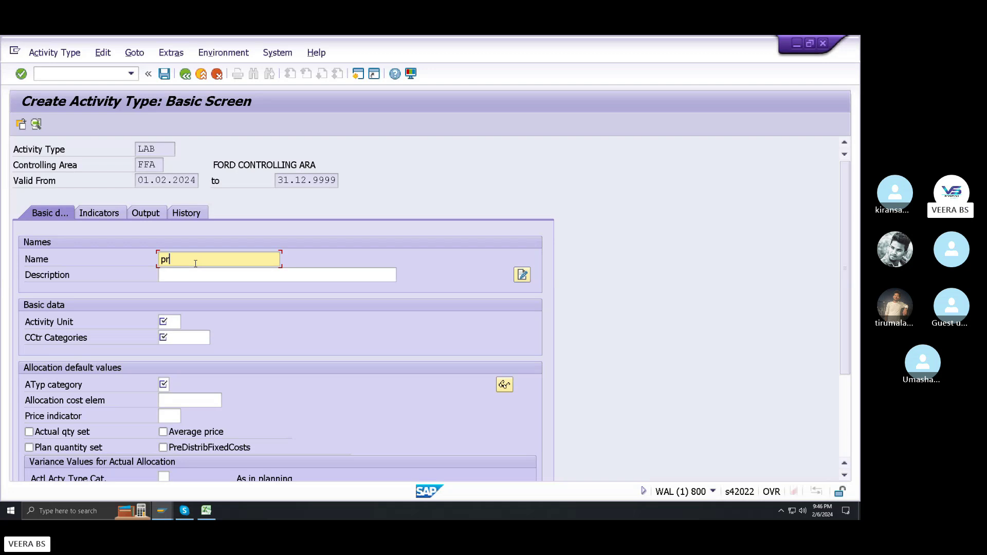
{"action": "type", "text": "o work"}
{"action": "left_click", "coordinate": [176, 271]}
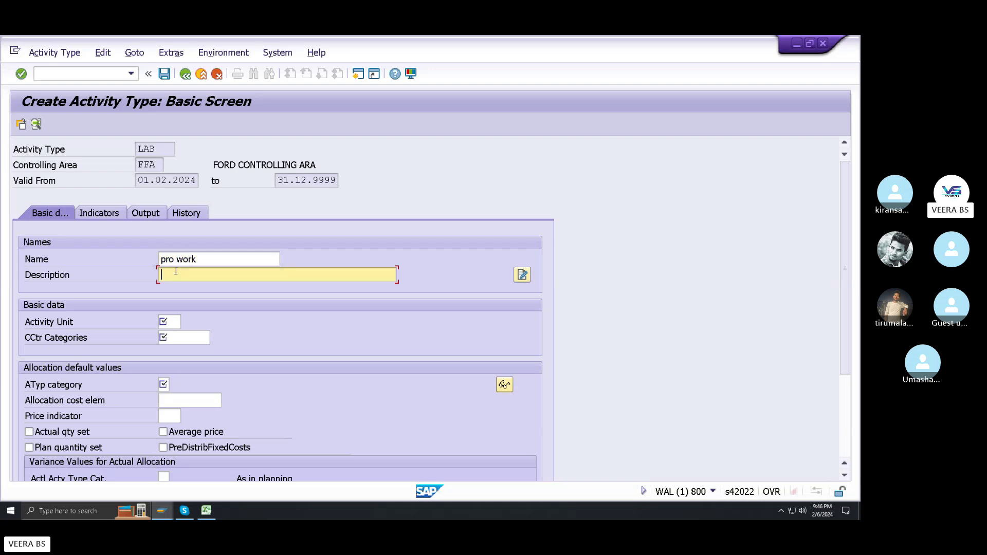
{"action": "type", "text": "pro worikk"}
- Choose HR (Hours) as the activity unit for activity type LAB
{"action": "left_click", "coordinate": [162, 317]}
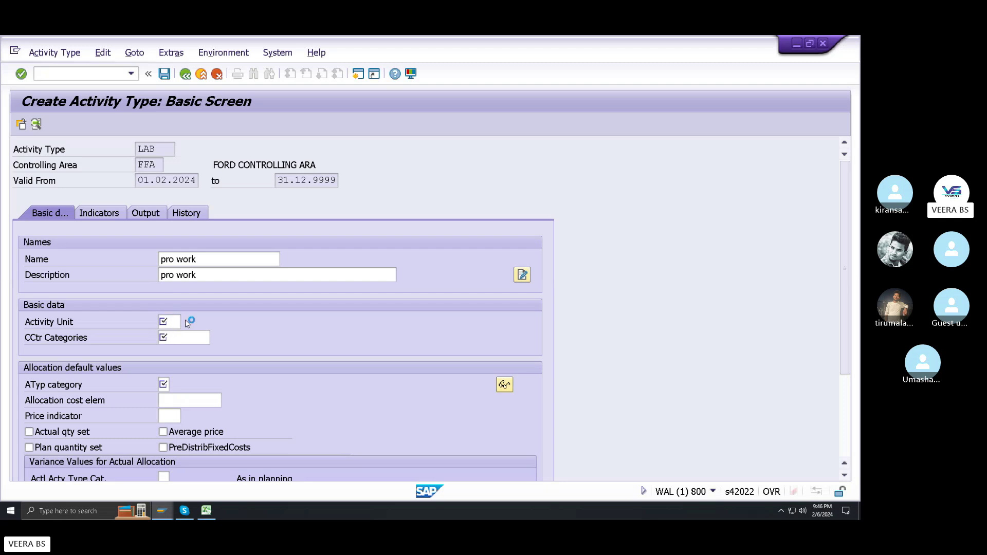
{"action": "left_click", "coordinate": [189, 321]}
{"action": "scroll", "coordinate": [108, 170], "scroll_direction": "down", "scroll_amount": 15}
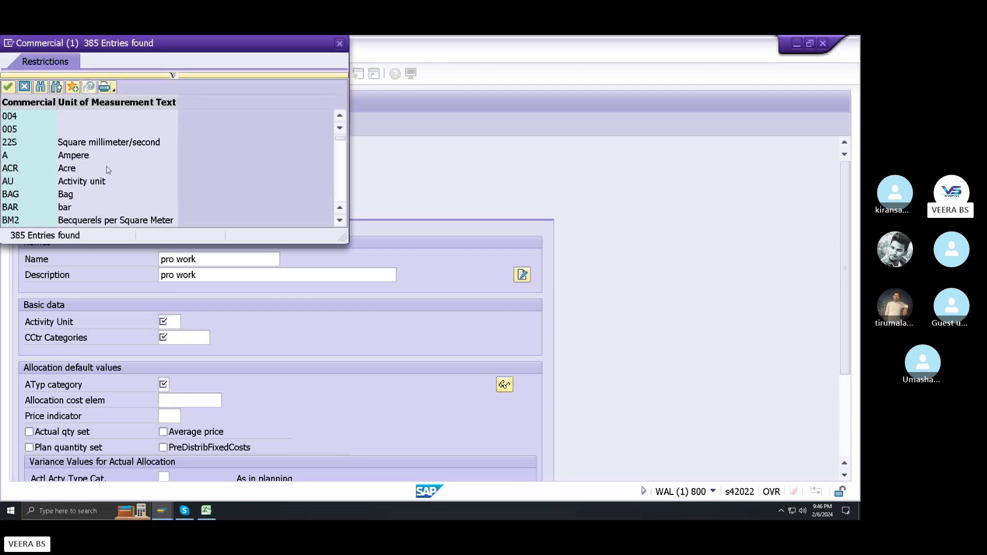
{"action": "scroll", "coordinate": [107, 177], "scroll_direction": "down", "scroll_amount": 18}
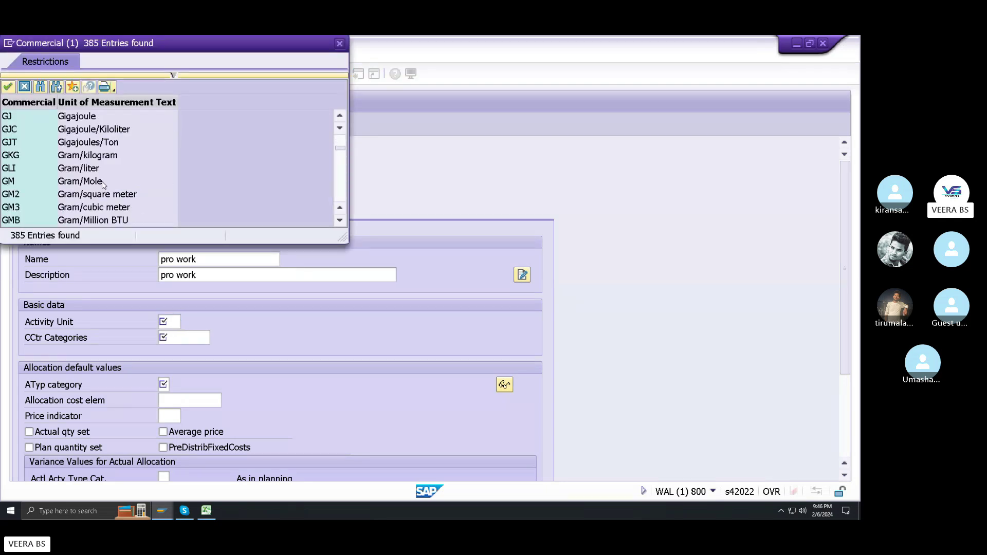
{"action": "scroll", "coordinate": [90, 179], "scroll_direction": "up", "scroll_amount": 3}
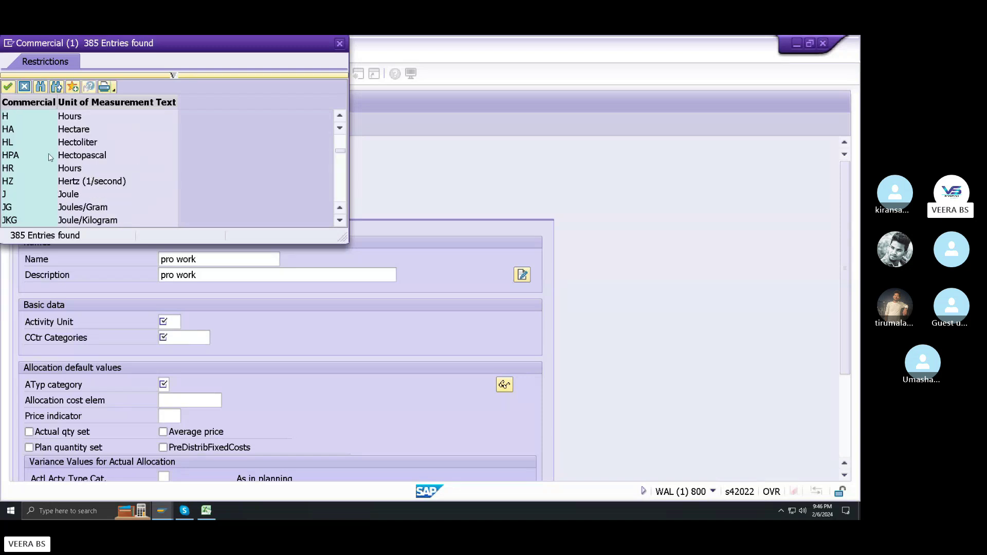
{"action": "double_click", "coordinate": [62, 170]}
- Set the cost center category to F Production and the activity type category to 1, manual entry, manual allocation
{"action": "left_click", "coordinate": [211, 342]}
{"action": "key", "text": "F4"}
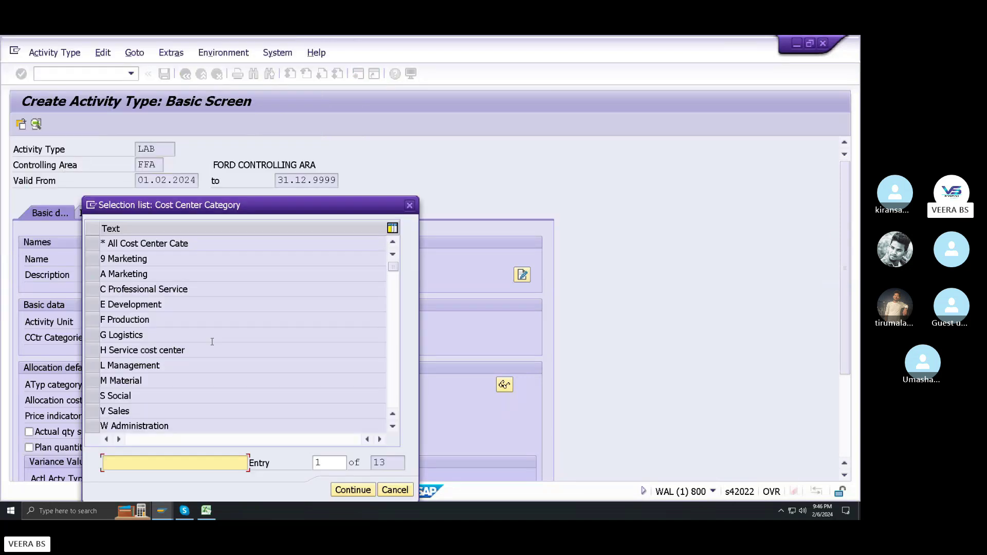
{"action": "left_click", "coordinate": [90, 322]}
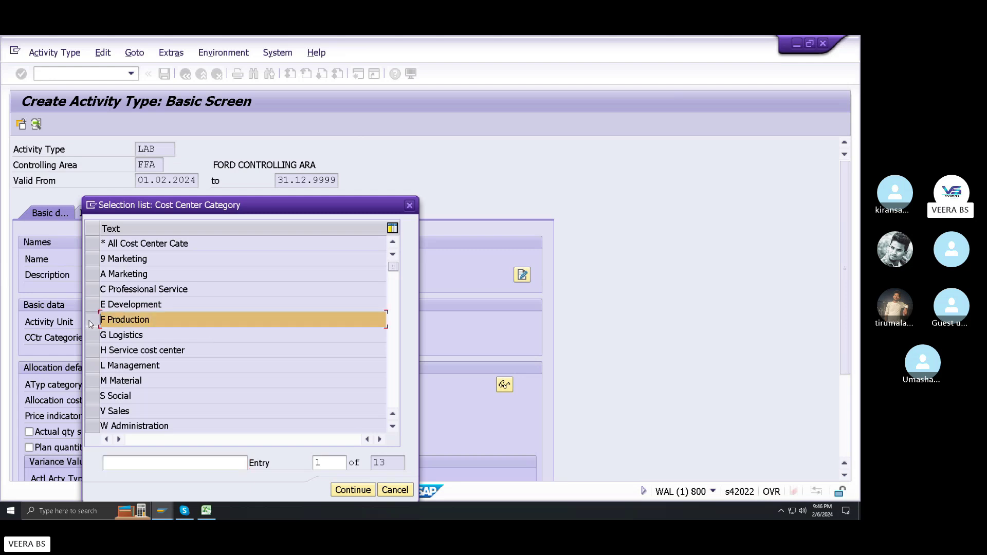
{"action": "left_click", "coordinate": [354, 488]}
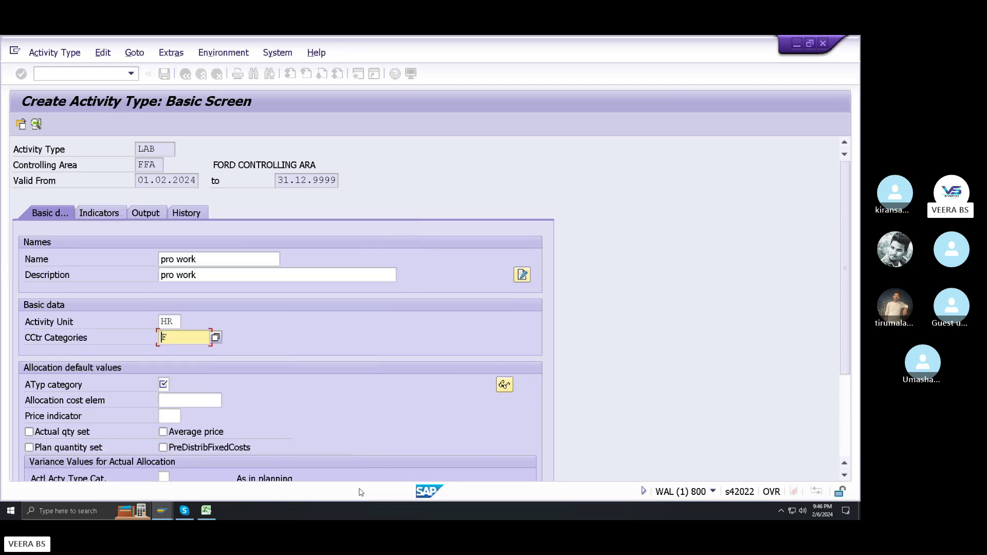
{"action": "left_click", "coordinate": [166, 386]}
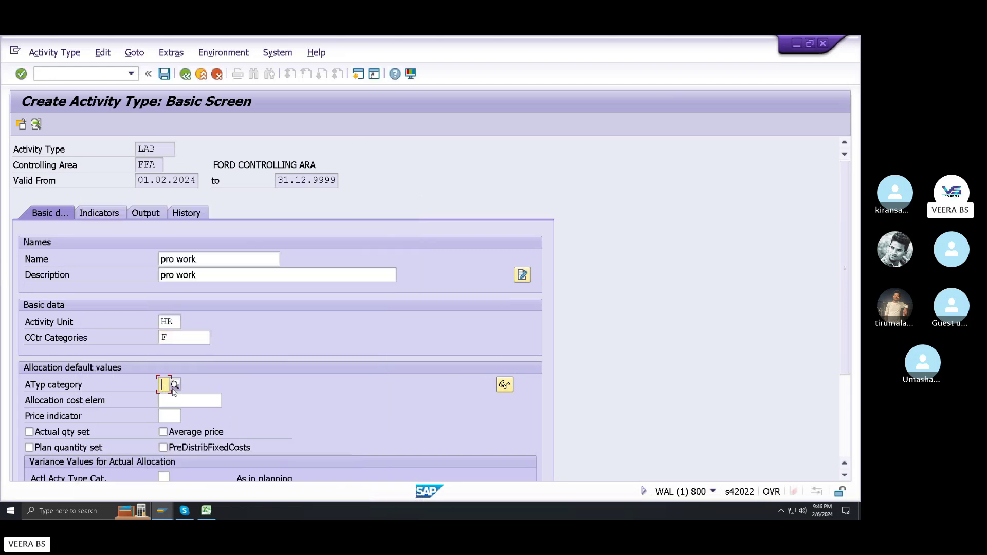
{"action": "key", "text": "F4"}
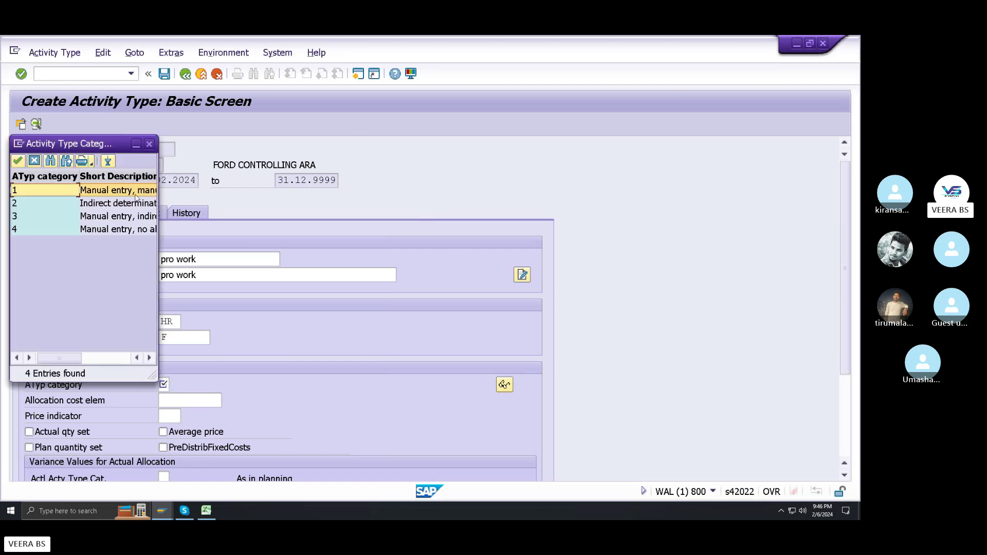
{"action": "left_click_drag", "start_coordinate": [161, 206], "coordinate": [371, 207]}
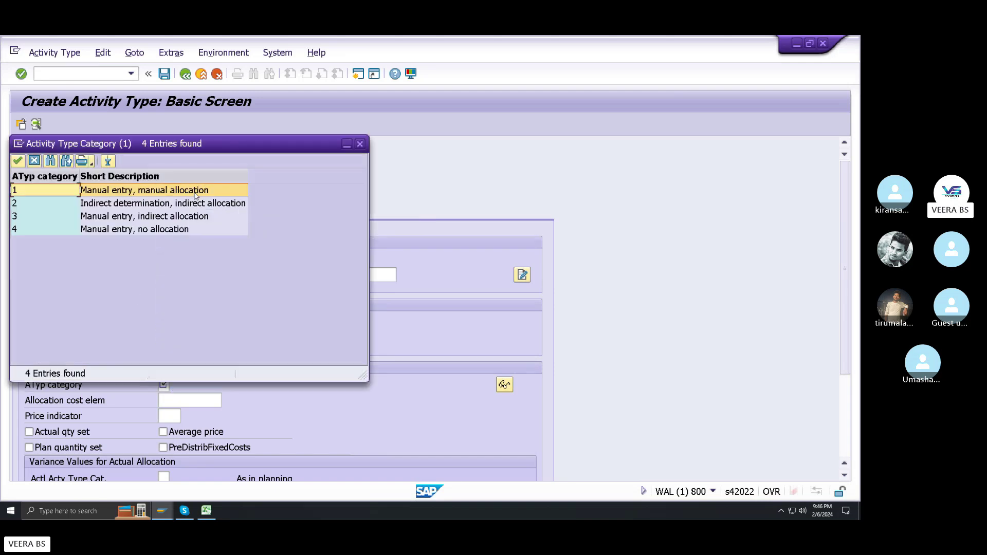
{"action": "double_click", "coordinate": [196, 194]}
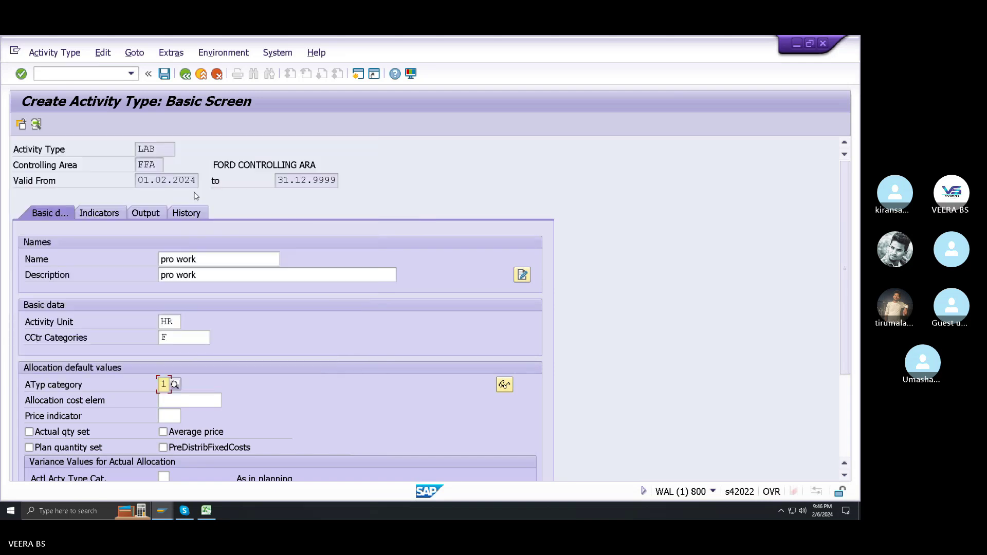
- Open a new SAP session and start FS00 to prepare an allocation cost element
{"action": "left_click", "coordinate": [189, 400]}
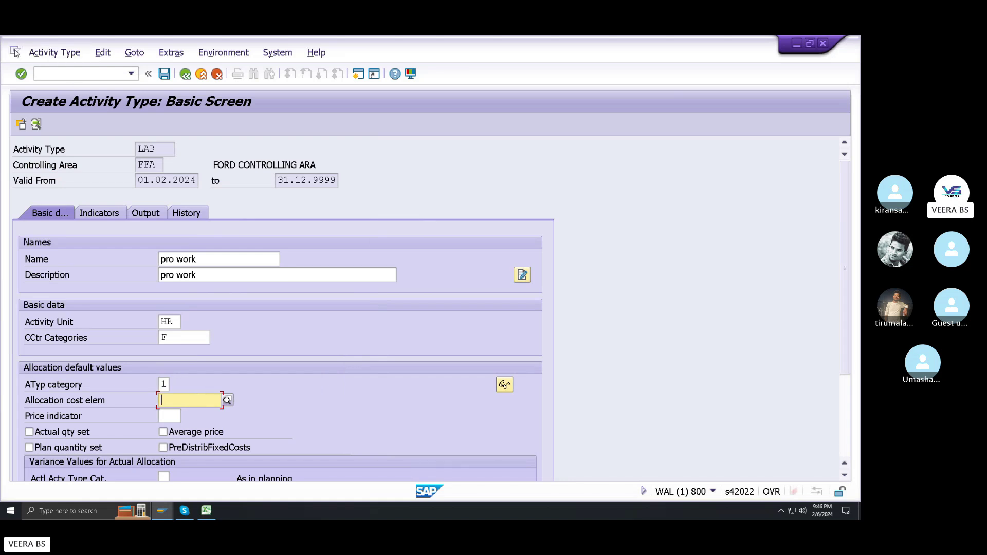
{"action": "left_click", "coordinate": [15, 51]}
{"action": "left_click", "coordinate": [300, 230]}
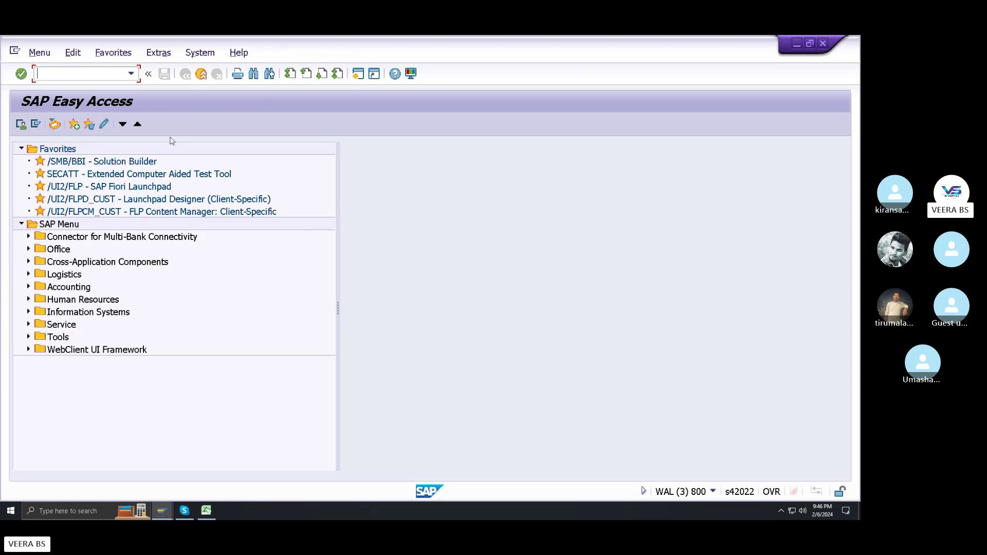
{"action": "left_click", "coordinate": [131, 73]}
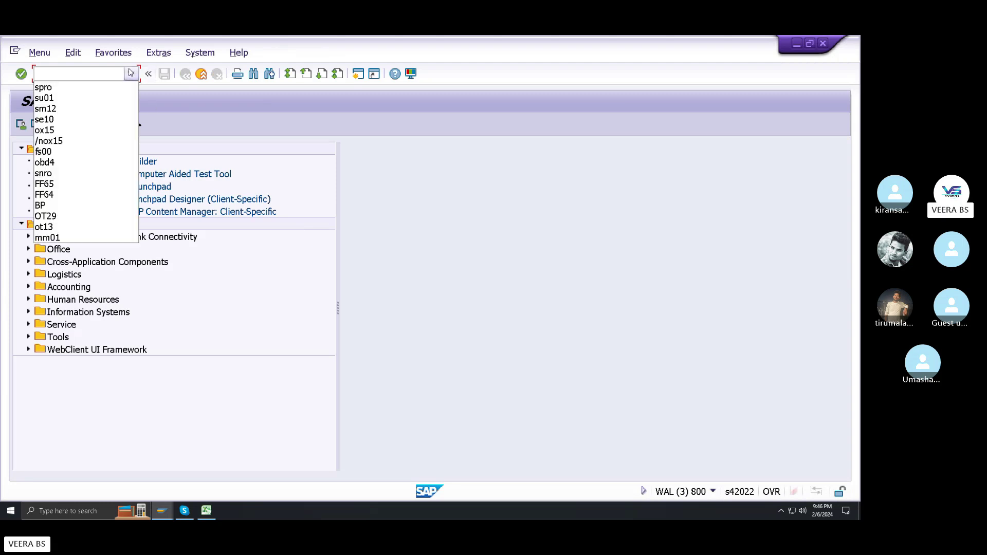
{"action": "left_click", "coordinate": [58, 73]}
{"action": "type", "text": "fs00"}
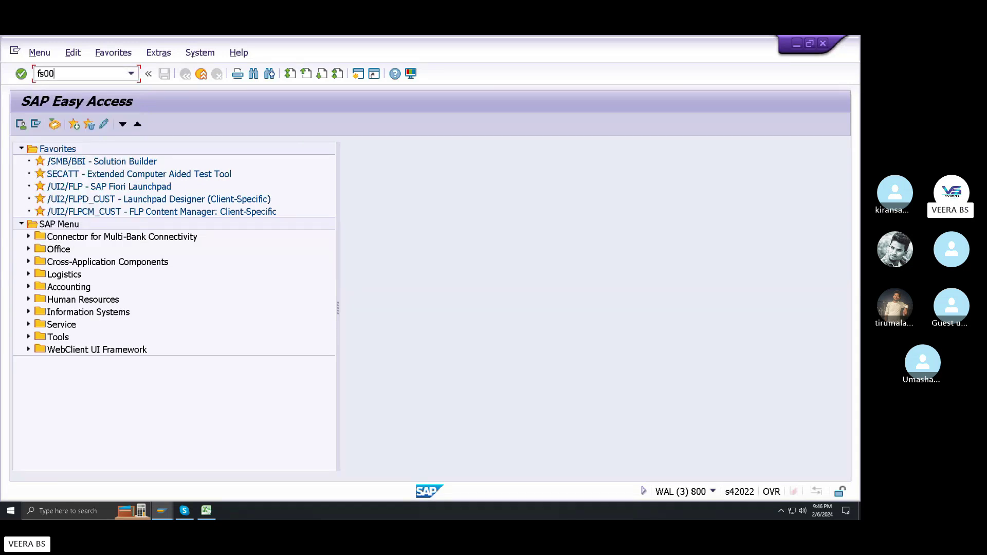
{"action": "key", "text": "Return"}
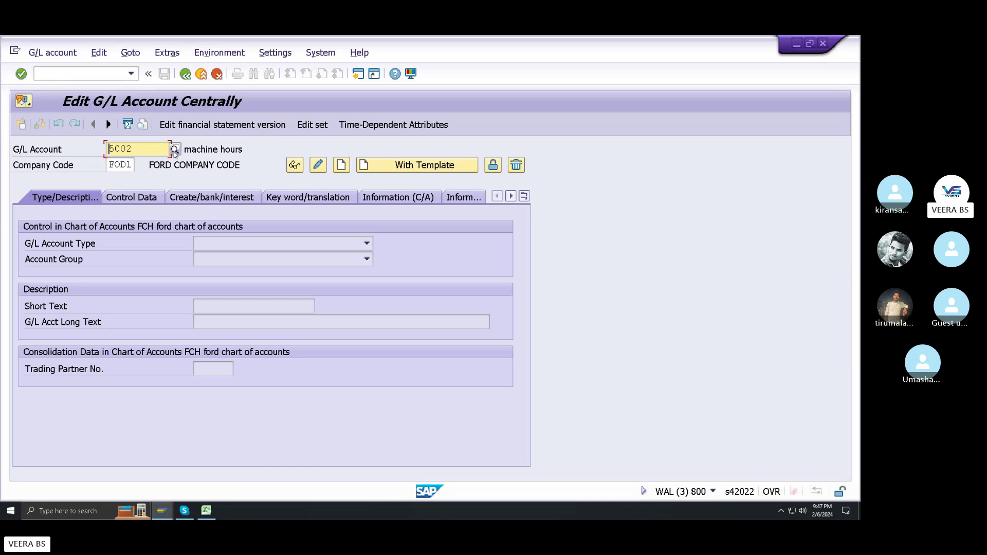
- Look through the existing G/L accounts in chart of accounts FCH for the numbers used in the 5000 range
{"action": "left_click", "coordinate": [174, 150]}
{"action": "left_click", "coordinate": [544, 368]}
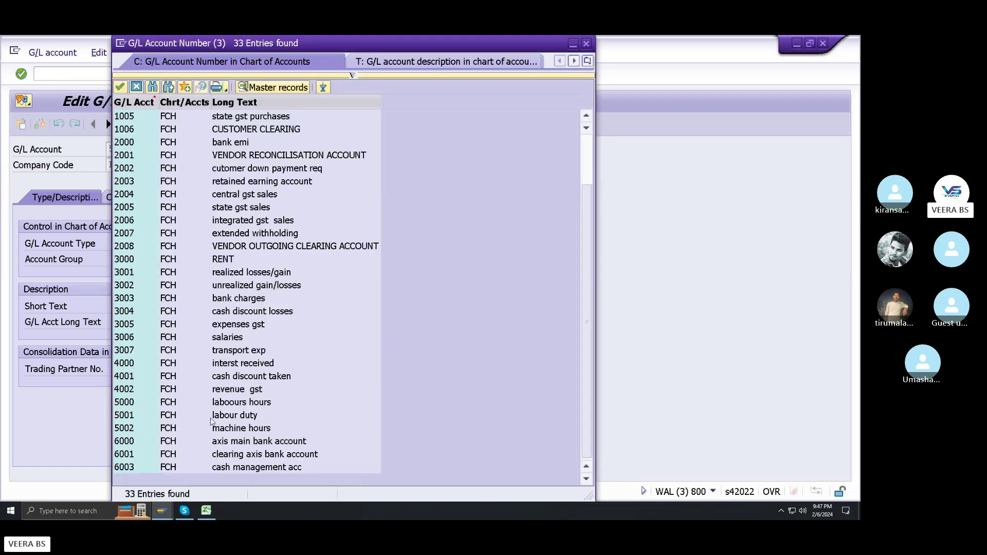
{"action": "left_click", "coordinate": [244, 404]}
{"action": "left_click", "coordinate": [241, 427]}
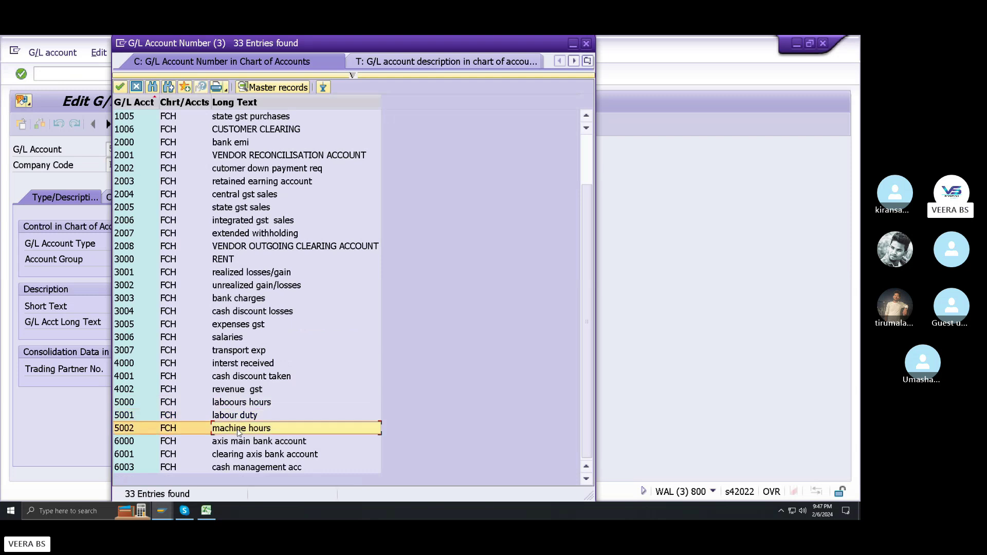
{"action": "left_click", "coordinate": [585, 45]}
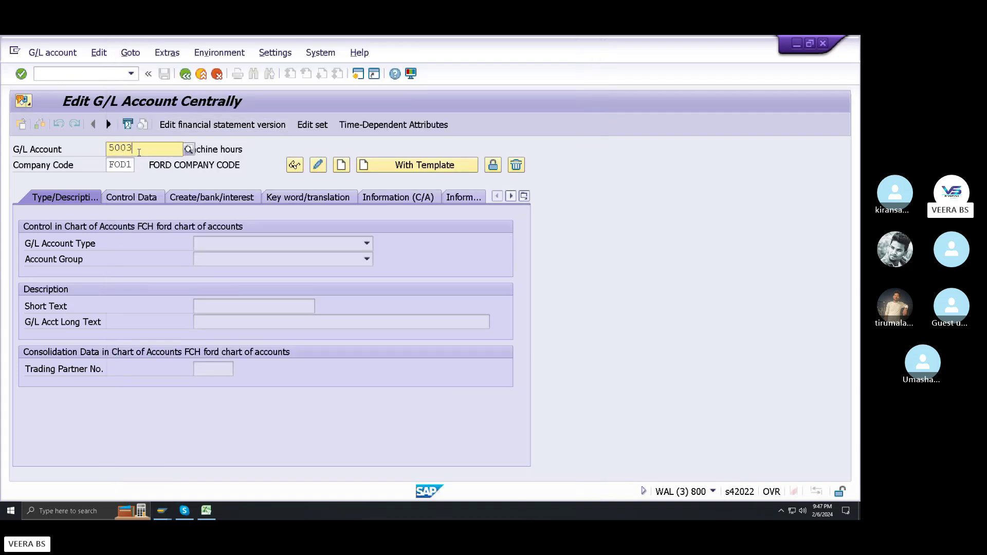
- Create G/L account 5003 in company code FOD1 with type S Secondary Costs and account group SEC secondary cost elements
{"action": "left_click", "coordinate": [52, 53]}
{"action": "left_click", "coordinate": [47, 85]}
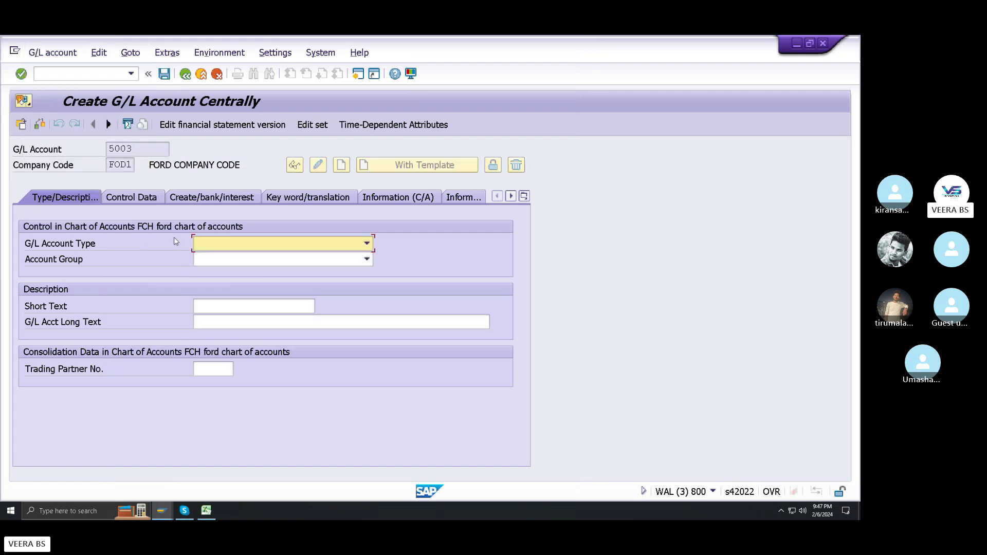
{"action": "left_click", "coordinate": [216, 243]}
{"action": "left_click", "coordinate": [220, 291]}
{"action": "left_click", "coordinate": [220, 260]}
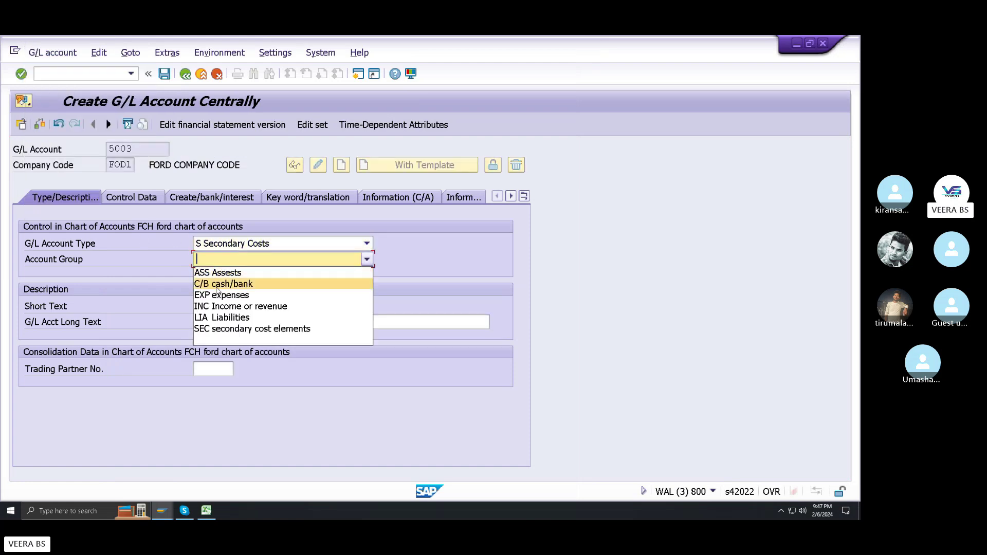
{"action": "left_click", "coordinate": [226, 329]}
- Give account 5003 the short and long text allocation cost elem, and display its control data
{"action": "left_click", "coordinate": [219, 307]}
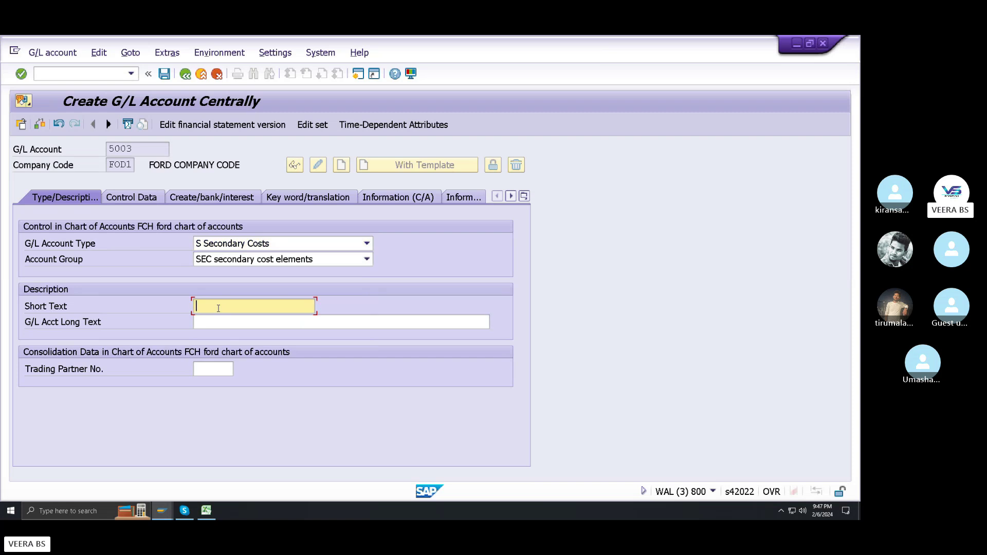
{"action": "type", "text": "allocation cost elem"}
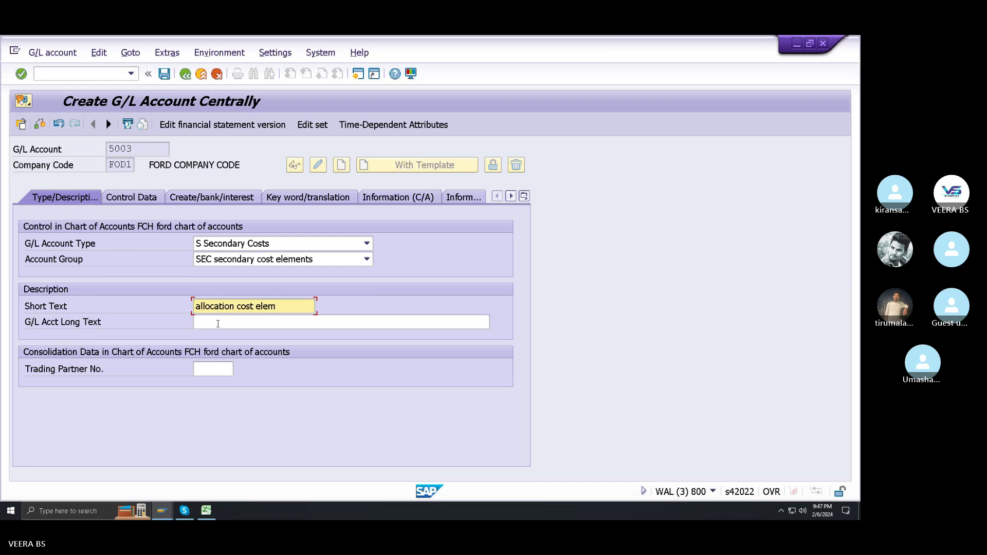
{"action": "left_click_drag", "start_coordinate": [308, 306], "coordinate": [2, 238]}
{"action": "key", "text": "ctrl+c"}
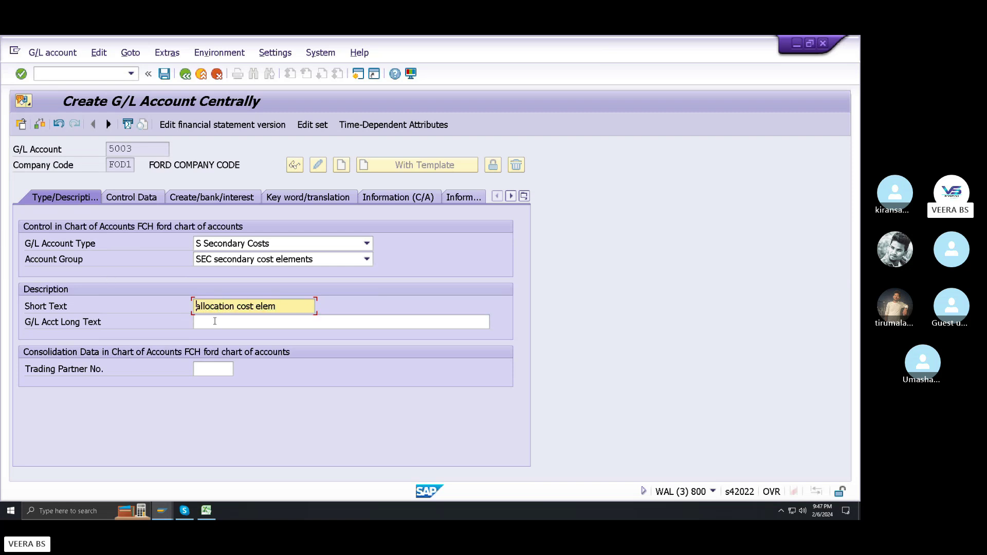
{"action": "left_click", "coordinate": [224, 324]}
{"action": "key", "text": "ctrl+v"}
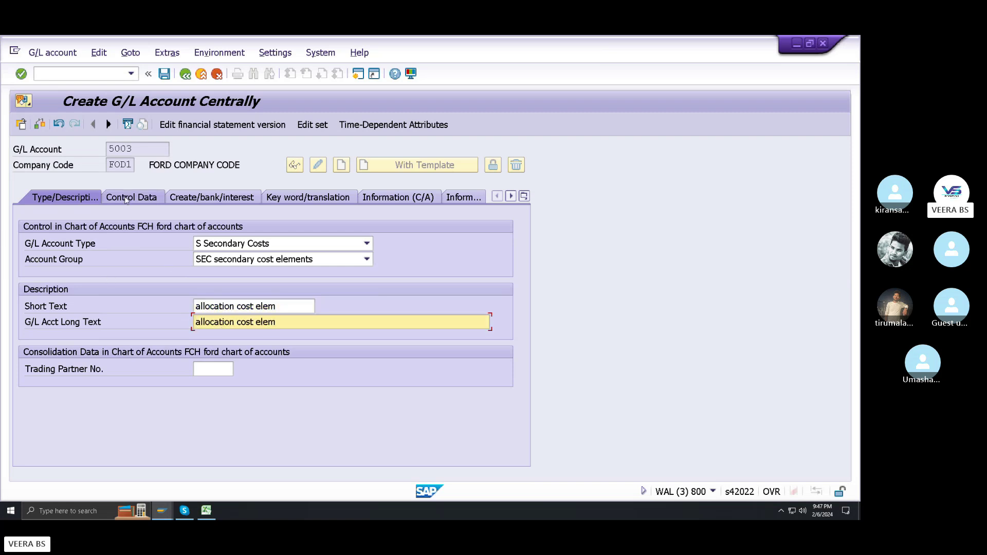
{"action": "left_click", "coordinate": [128, 198]}
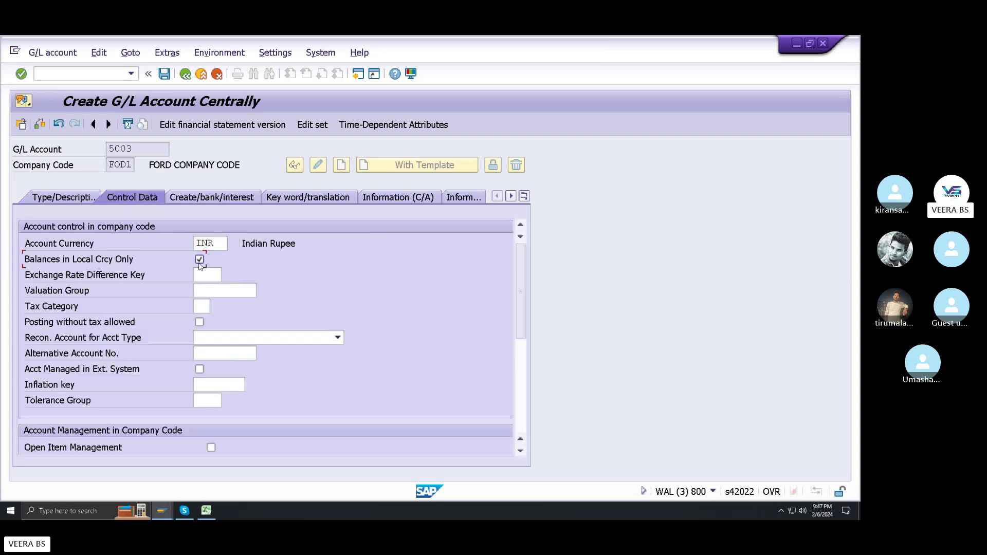
- Set the sort key of G/L account 5003 to 001 Posting date
{"action": "scroll", "coordinate": [199, 258], "scroll_direction": "down", "scroll_amount": 2}
{"action": "left_click", "coordinate": [203, 383]}
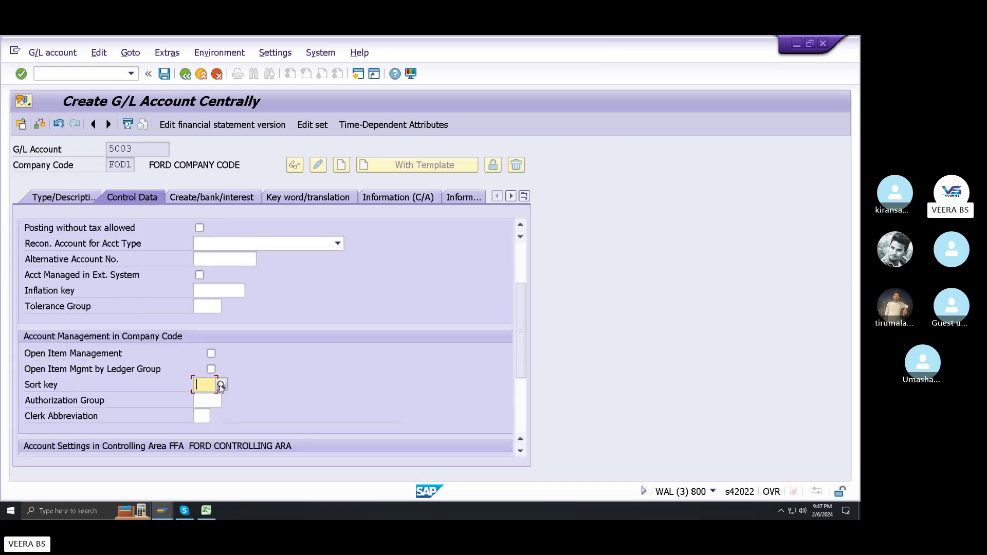
{"action": "left_click", "coordinate": [220, 384]}
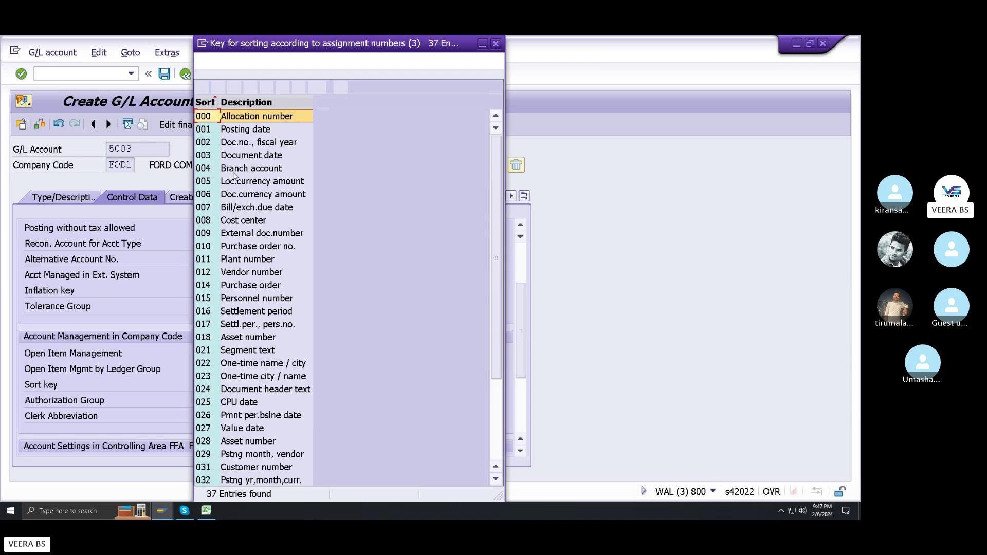
{"action": "double_click", "coordinate": [244, 129]}
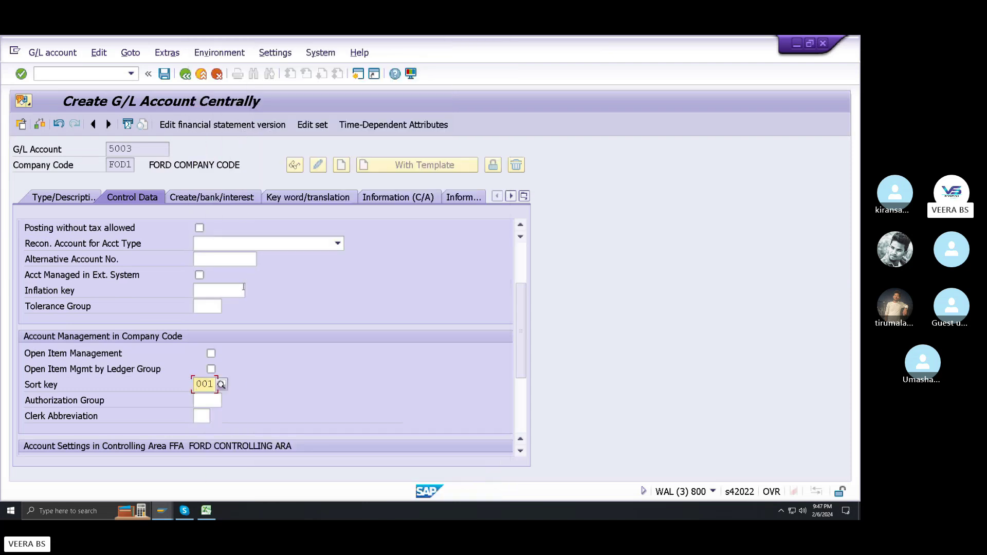
- Set the cost element category of account 5003 to 43 Internal activity allocation in the controlling area settings
{"action": "scroll", "coordinate": [244, 418], "scroll_direction": "down", "scroll_amount": 2}
{"action": "left_click", "coordinate": [206, 374]}
{"action": "left_click", "coordinate": [215, 369]}
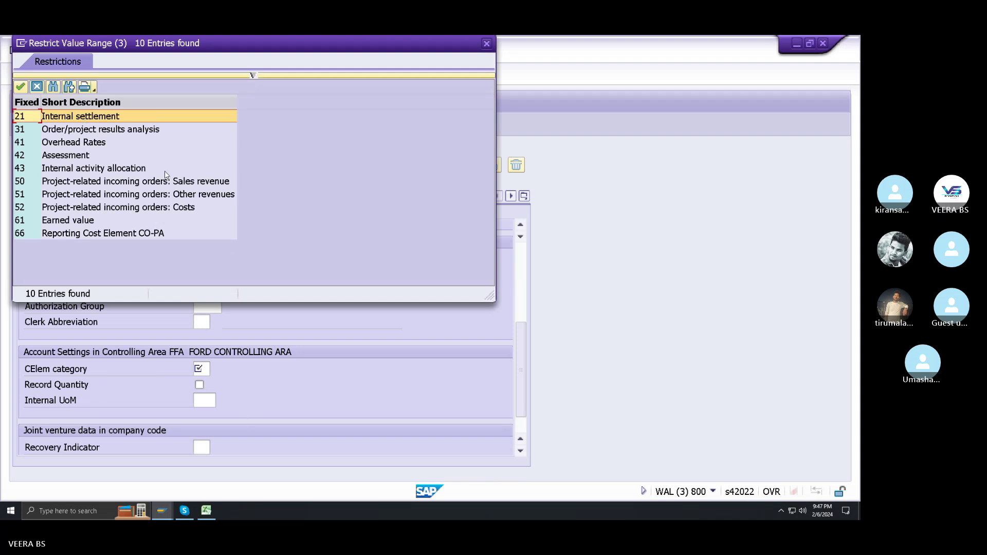
{"action": "left_click_drag", "start_coordinate": [245, 44], "coordinate": [345, 75]}
{"action": "left_click", "coordinate": [166, 200]}
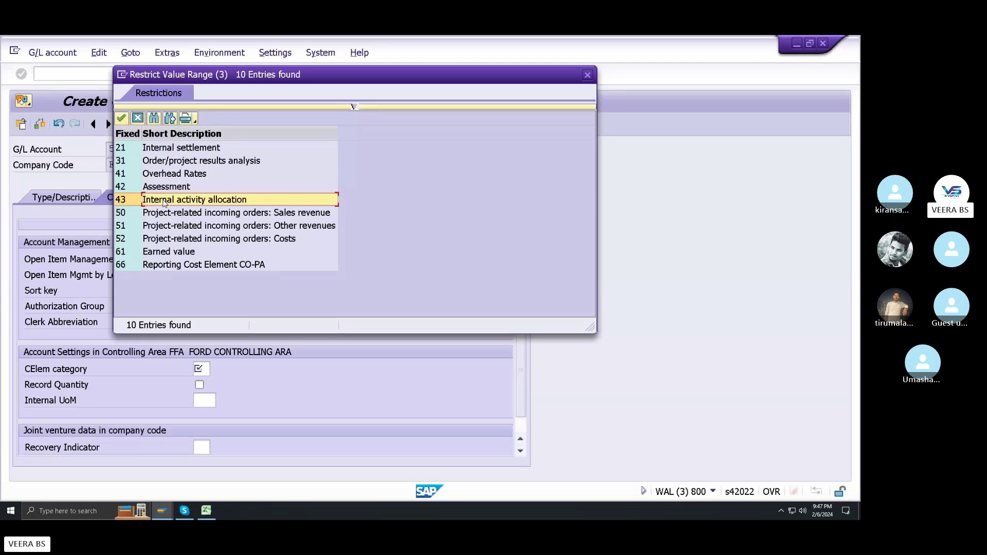
{"action": "double_click", "coordinate": [165, 201]}
- Review the list of available cost element categories, including 41 Overhead Rates, without choosing another one
{"action": "left_click", "coordinate": [215, 370]}
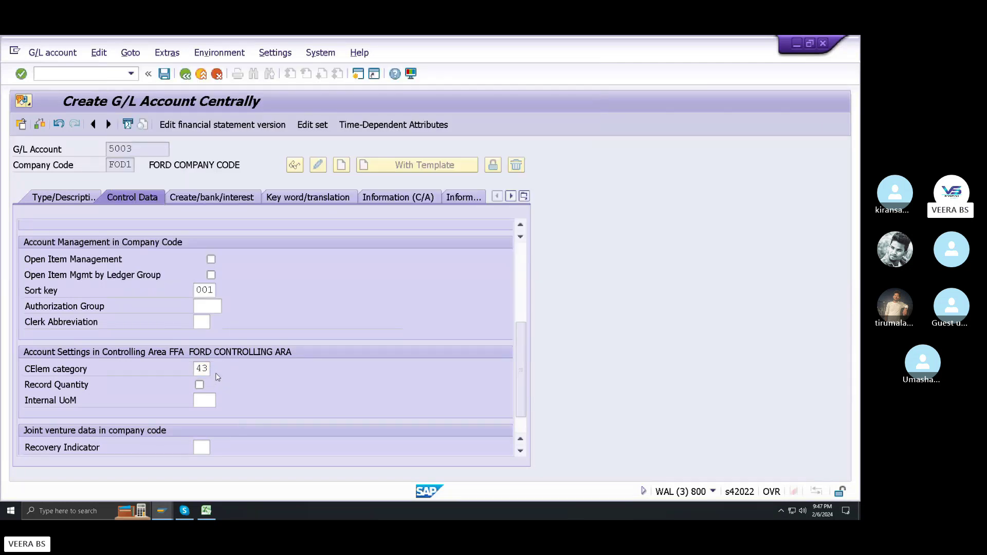
{"action": "left_click", "coordinate": [84, 143]}
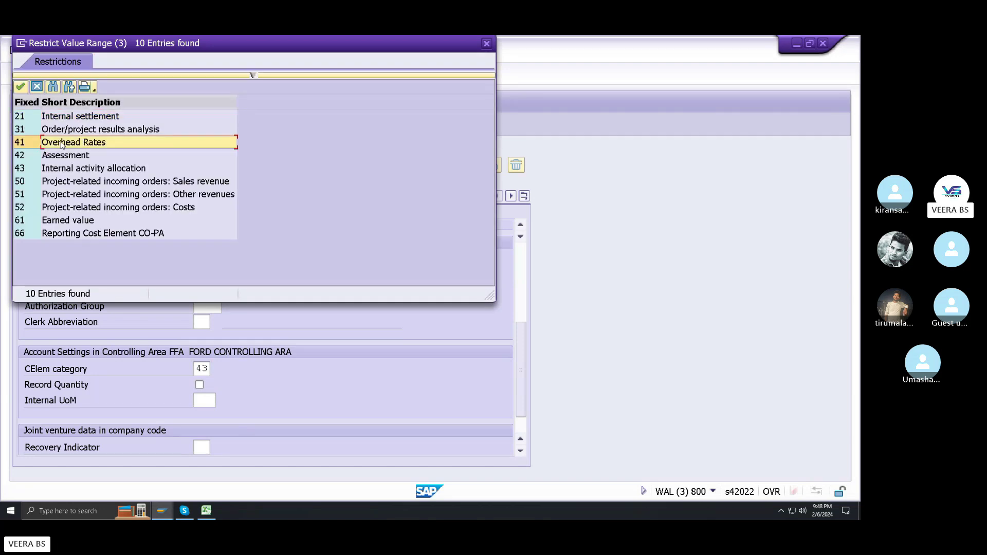
{"action": "left_click", "coordinate": [486, 43]}
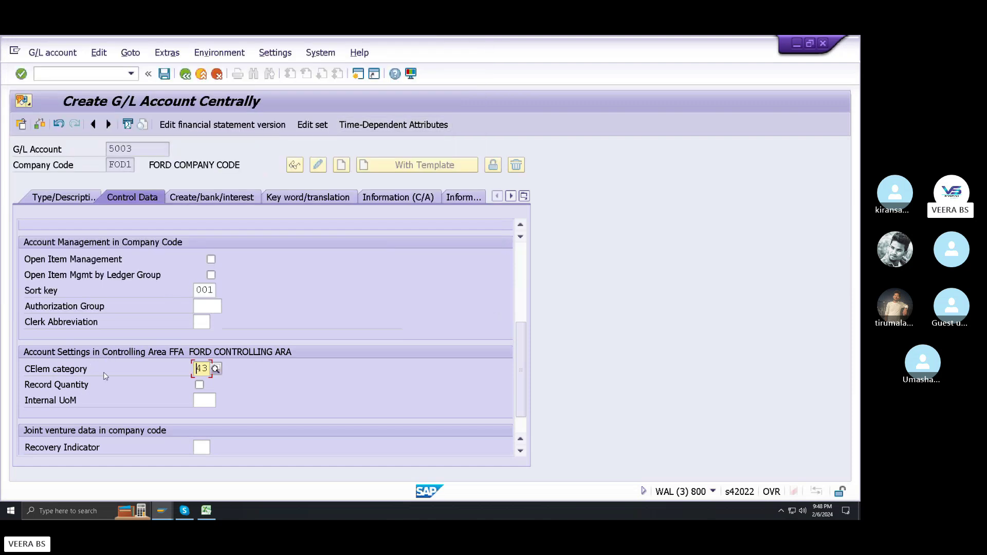
- Check the allocation cost element choices for activity type LAB, and recheck category 43 in the list for G/L account 5003
{"action": "left_click", "coordinate": [162, 510]}
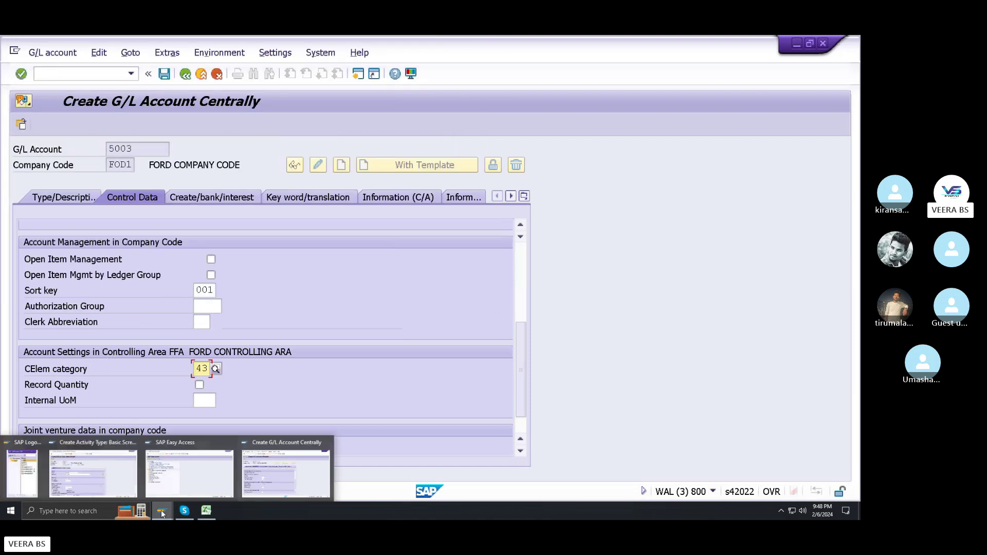
{"action": "left_click", "coordinate": [268, 482]}
{"action": "left_click", "coordinate": [162, 511]}
{"action": "left_click", "coordinate": [103, 485]}
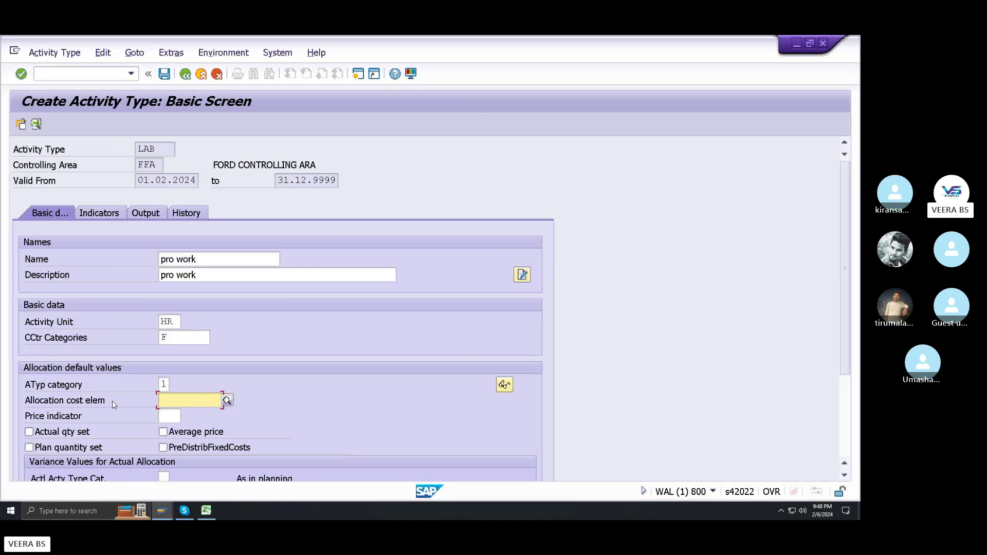
{"action": "left_click", "coordinate": [229, 400]}
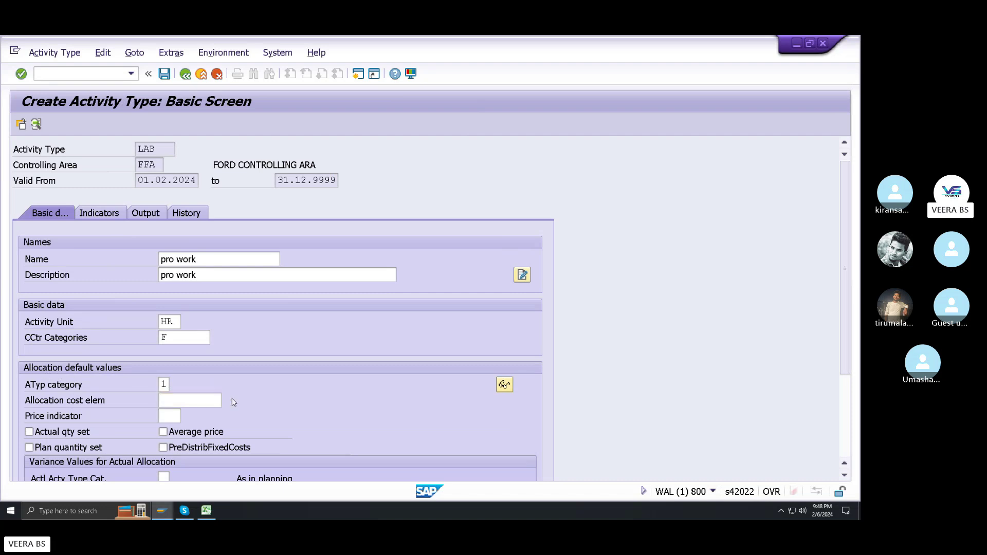
{"action": "left_click", "coordinate": [206, 510]}
{"action": "mouse_move", "coordinate": [165, 514]}
{"action": "left_click", "coordinate": [259, 482]}
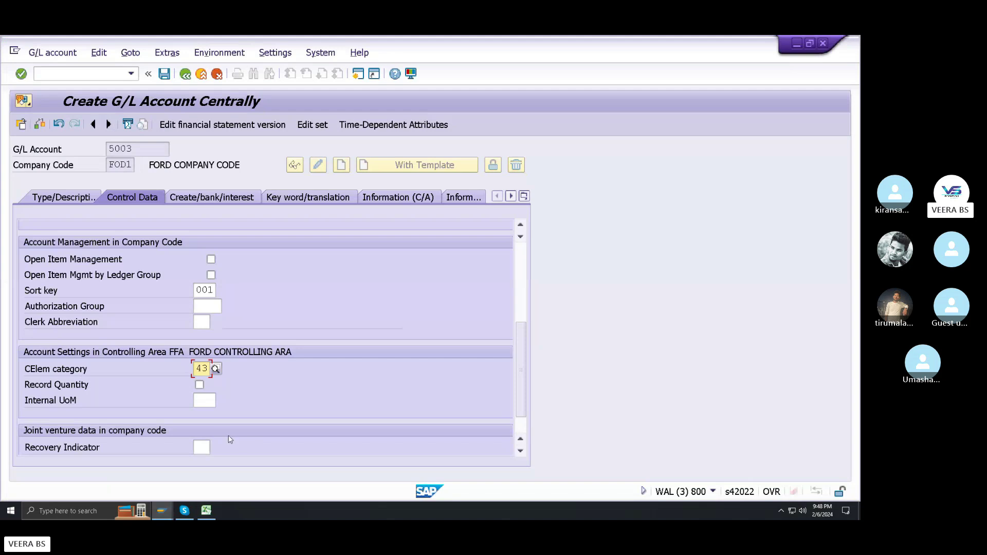
{"action": "left_click", "coordinate": [215, 368]}
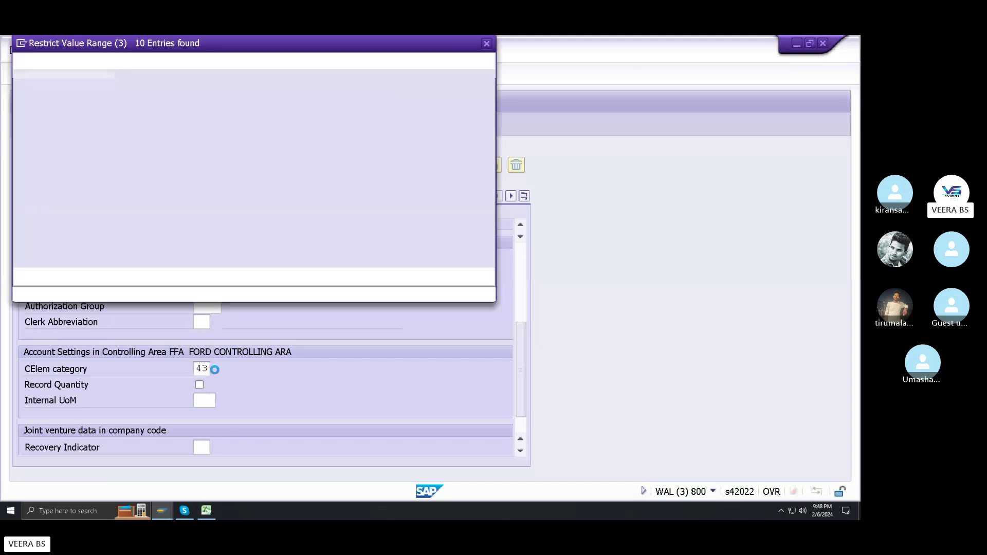
{"action": "left_click", "coordinate": [91, 170]}
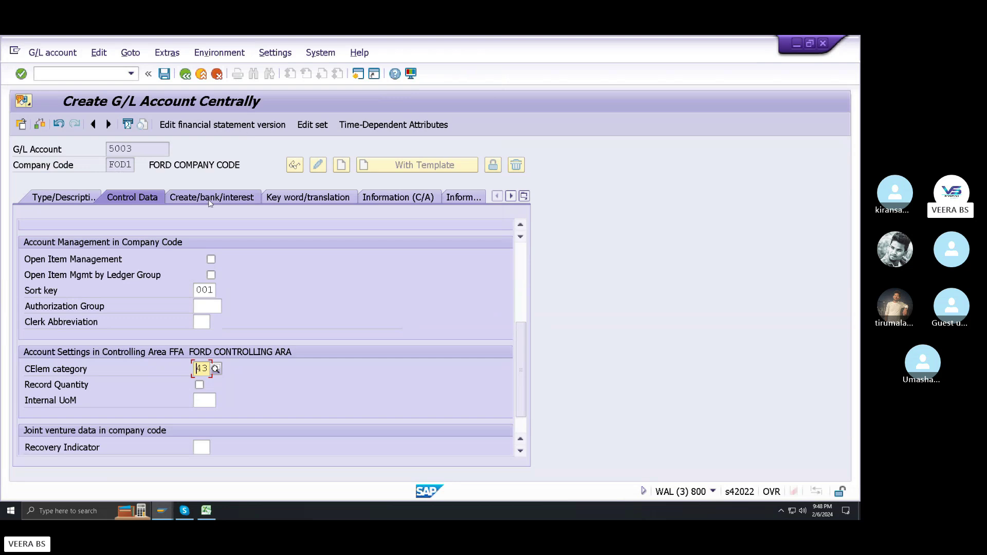
- Assign field status group G004 Cost accounts to account 5003 and save the account
{"action": "left_click", "coordinate": [213, 197]}
{"action": "left_click", "coordinate": [227, 243]}
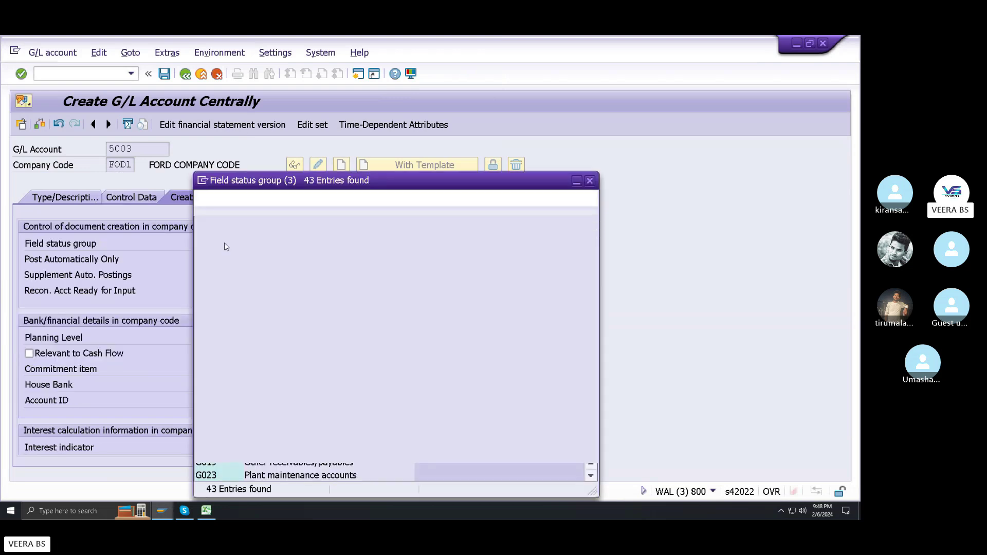
{"action": "double_click", "coordinate": [259, 310]}
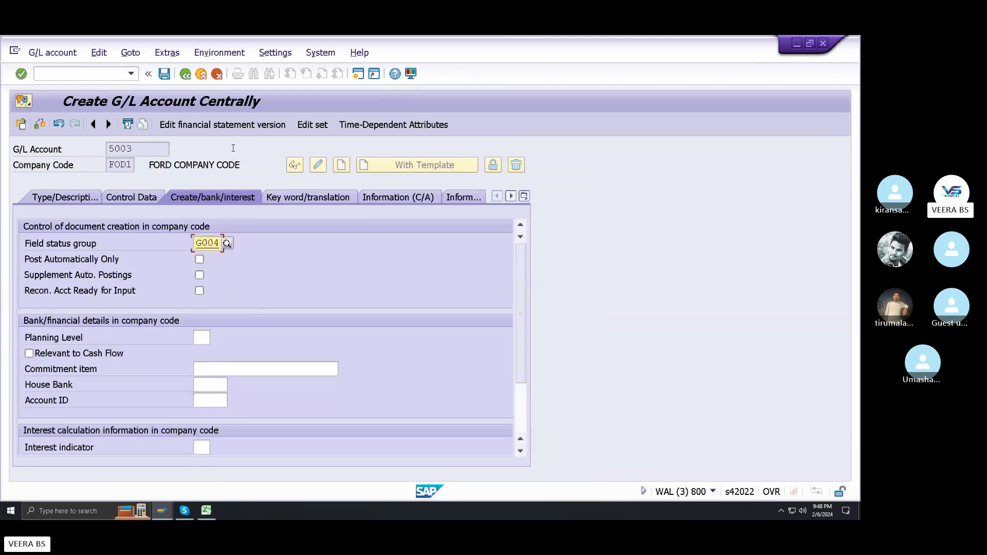
{"action": "left_click", "coordinate": [164, 74]}
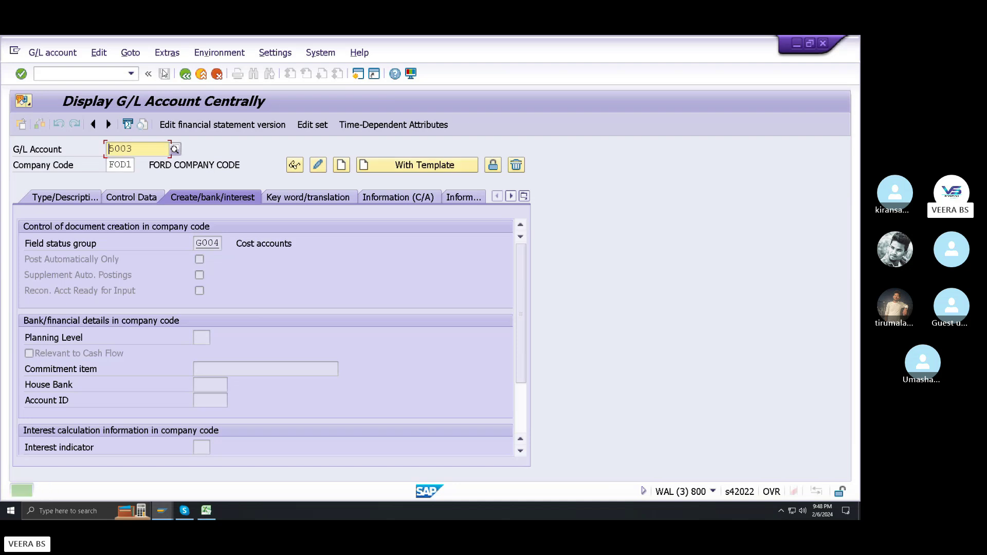
- Return to the LAB activity type and set its allocation cost element to 5003
{"action": "left_click", "coordinate": [159, 508]}
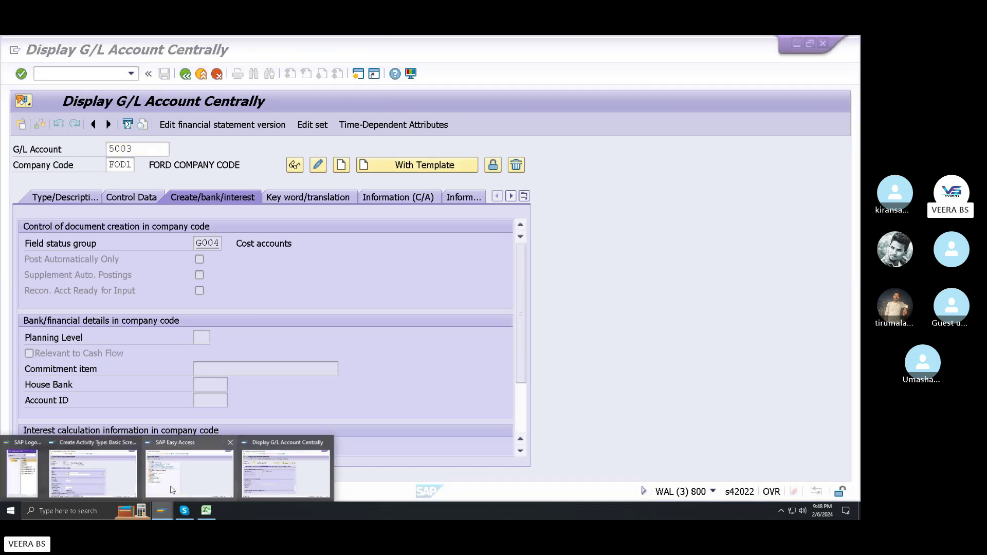
{"action": "left_click", "coordinate": [93, 473]}
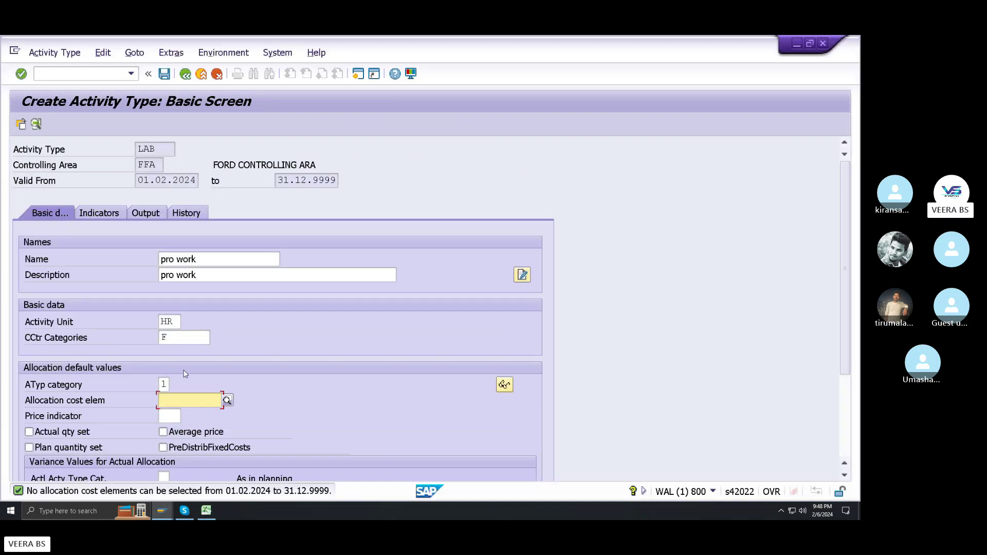
{"action": "left_click", "coordinate": [227, 401]}
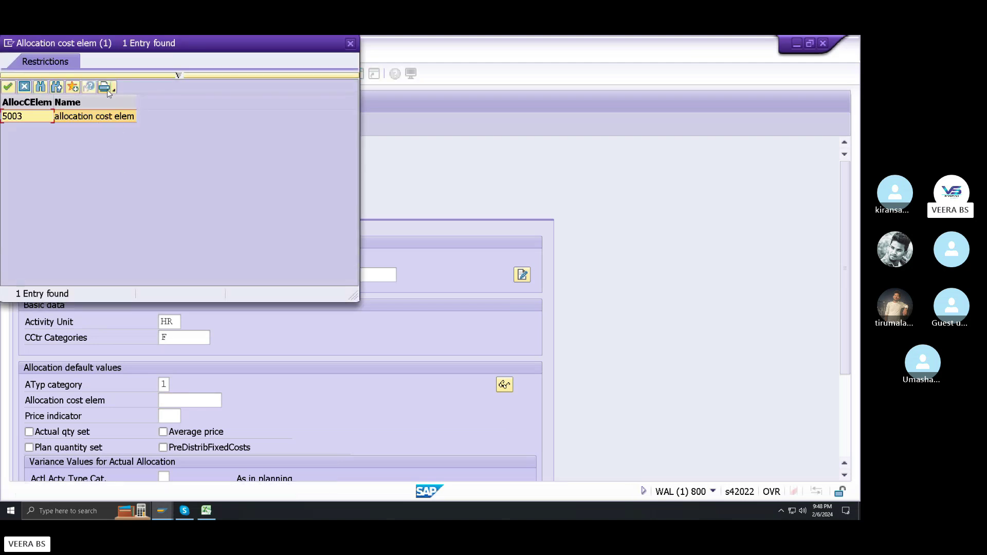
{"action": "double_click", "coordinate": [112, 118]}
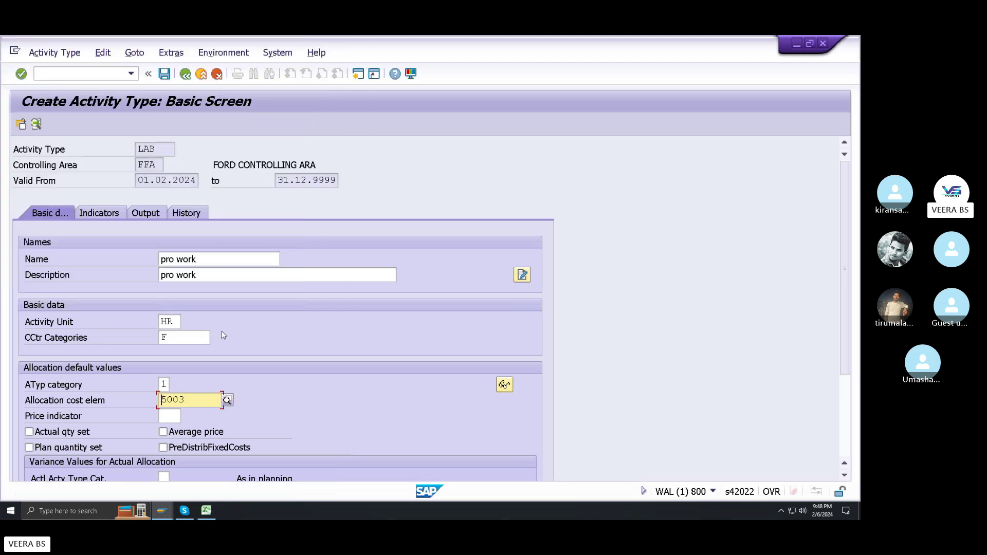